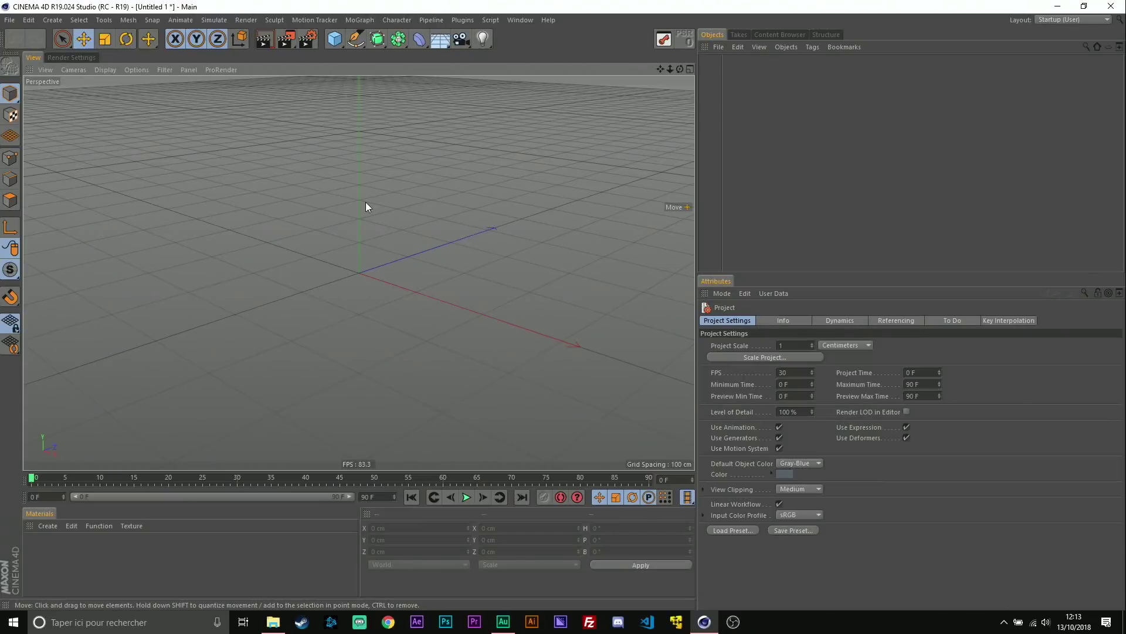
# Add a sphere primitive to the empty scene
pyautogui.click(335, 41)
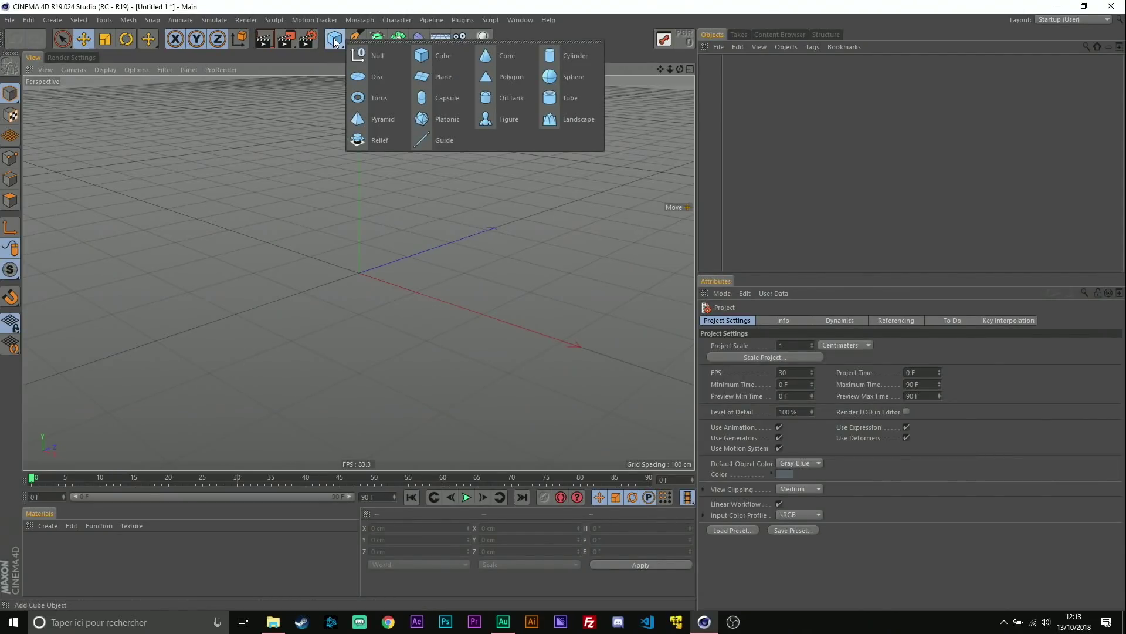
pyautogui.click(573, 78)
pyautogui.moveTo(670, 69)
pyautogui.mouseDown()
pyautogui.moveTo(679, 69)
pyautogui.moveTo(660, 69)
pyautogui.mouseUp()
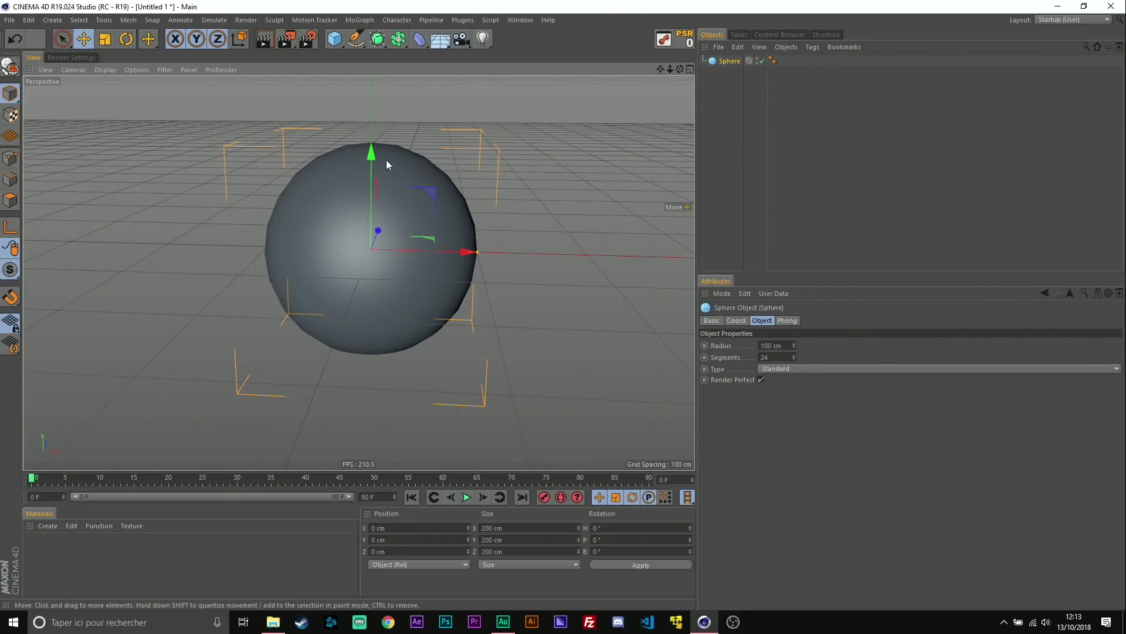
# Add a MoGraph Random effector as a child of the sphere
pyautogui.click(364, 21)
pyautogui.moveTo(366, 39)
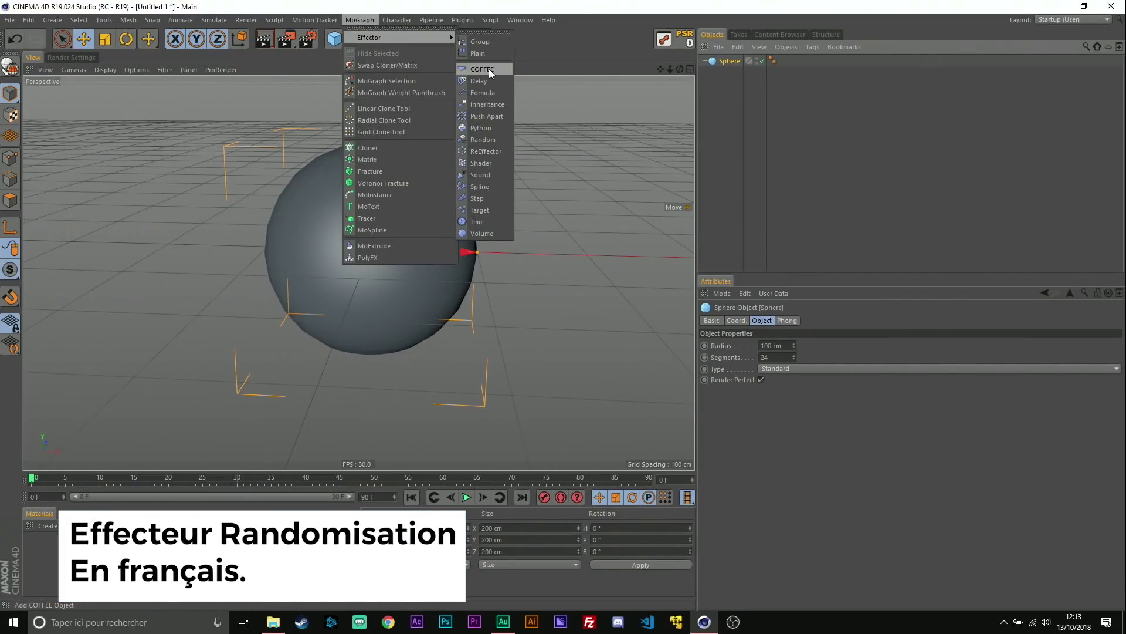
pyautogui.click(480, 141)
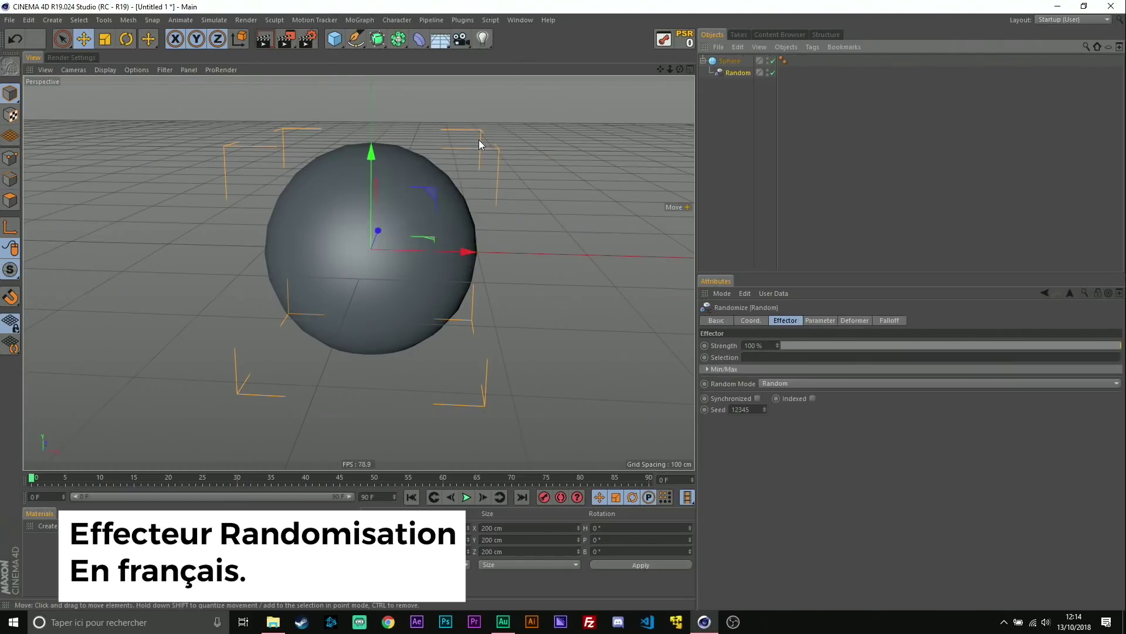
pyautogui.click(731, 61)
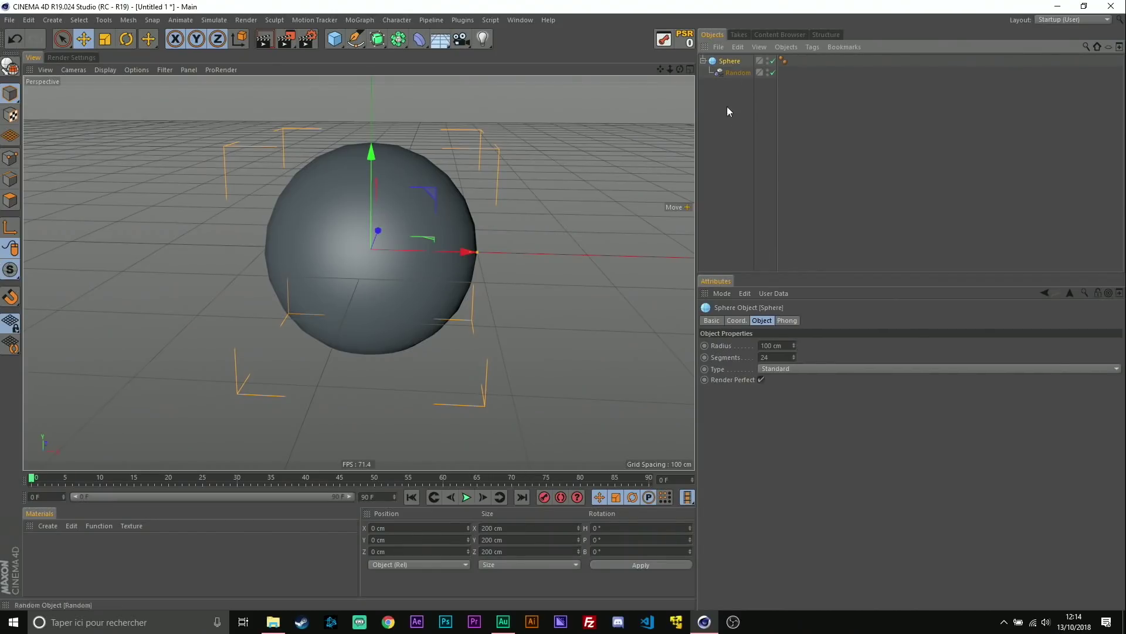
pyautogui.click(724, 114)
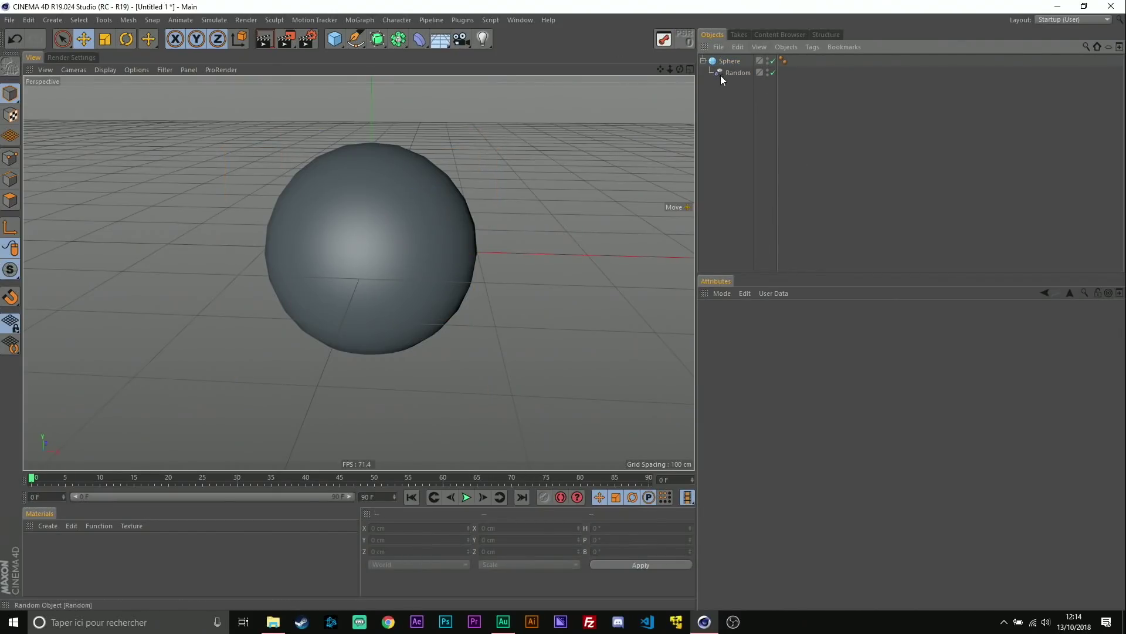
# Give the Random effector a Sphere falloff shape and move it along X to about -127 cm
pyautogui.moveTo(679, 69); pyautogui.dragTo(678, 82)
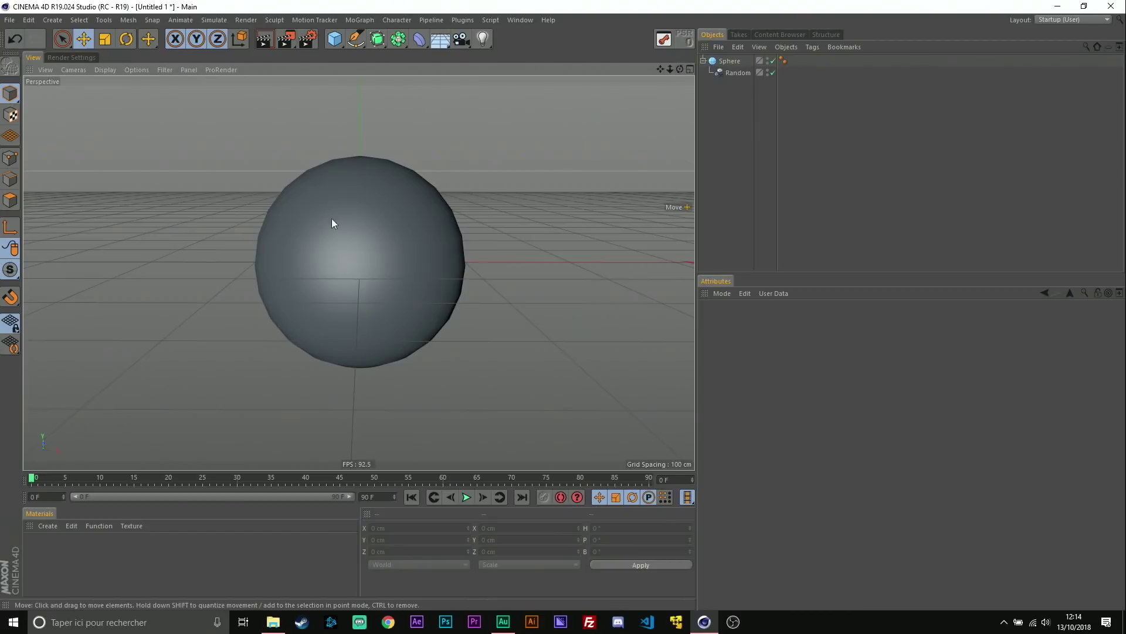
pyautogui.click(729, 74)
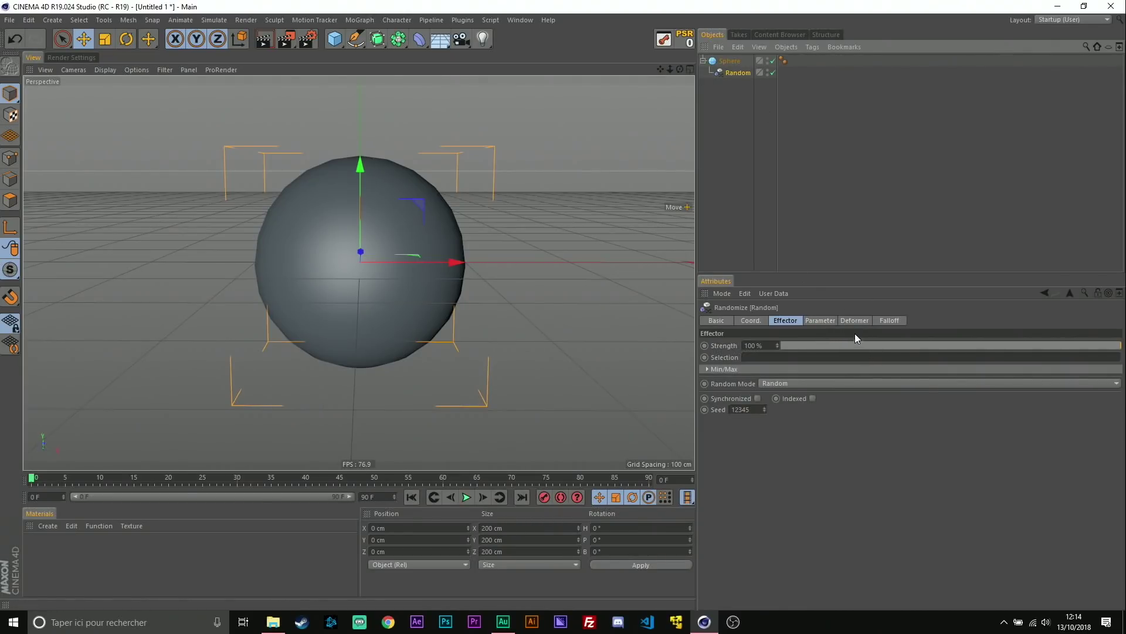
pyautogui.click(895, 322)
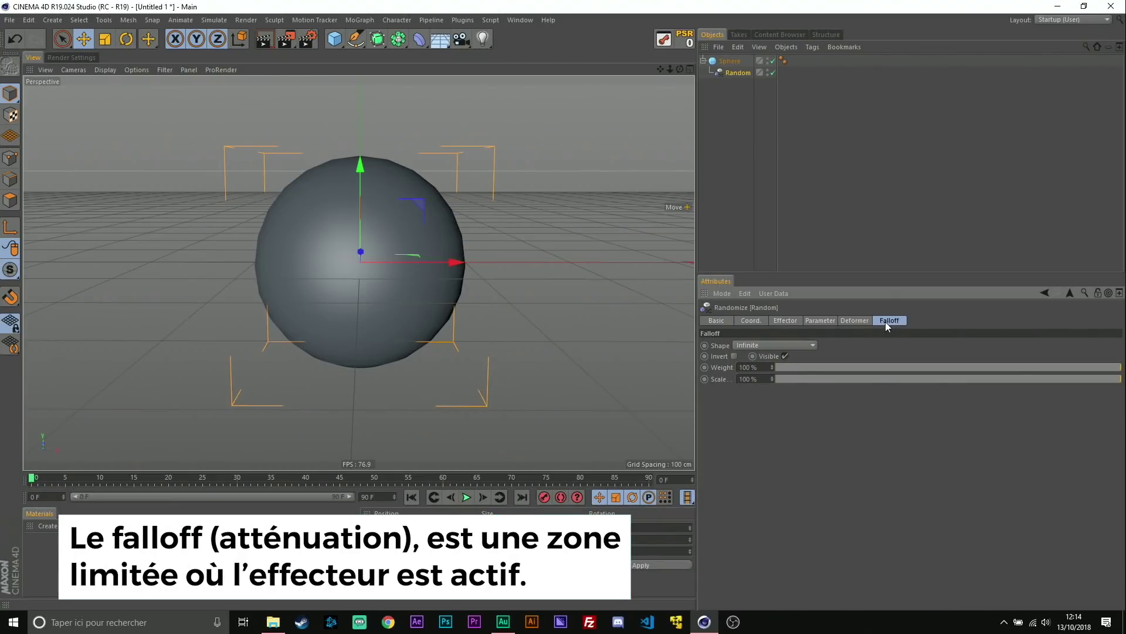
pyautogui.click(811, 346)
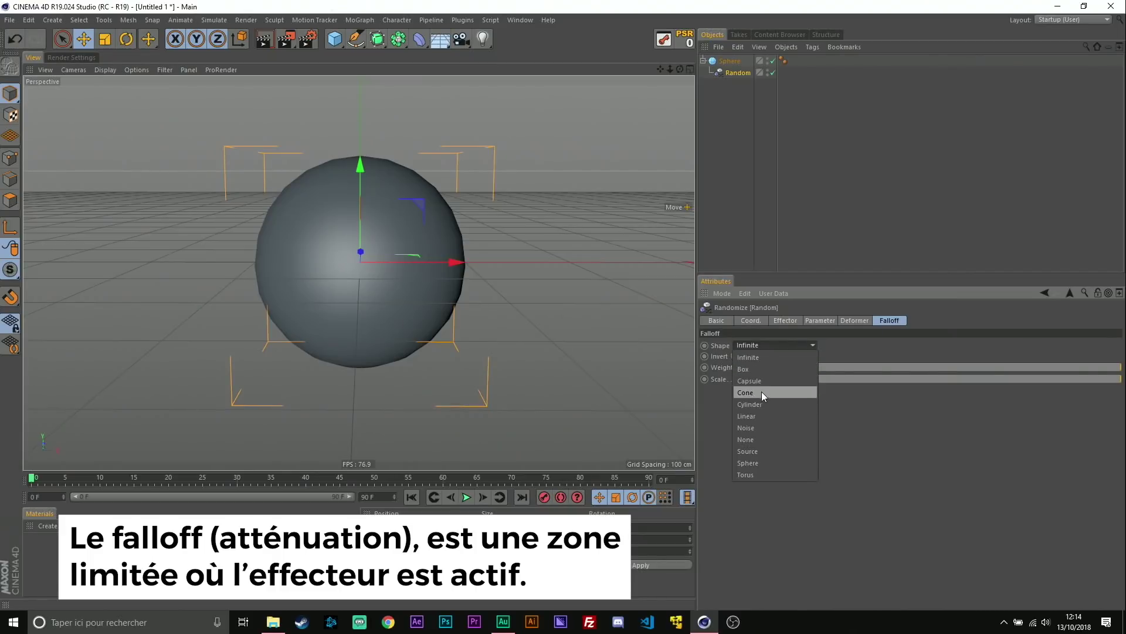
pyautogui.click(748, 463)
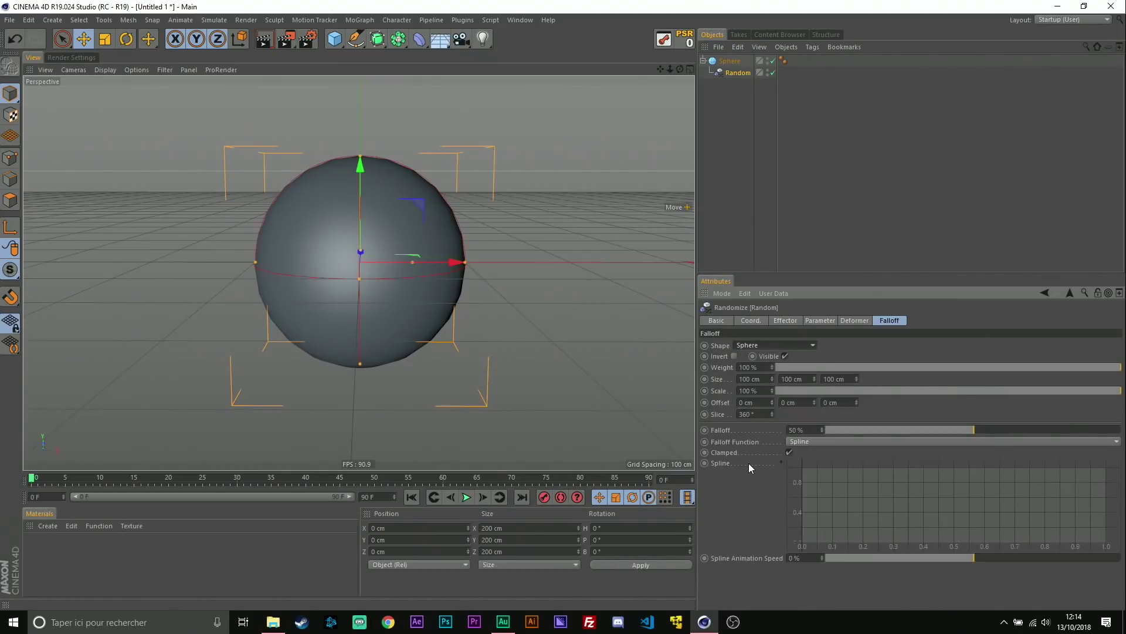
pyautogui.moveTo(441, 263); pyautogui.dragTo(321, 264)
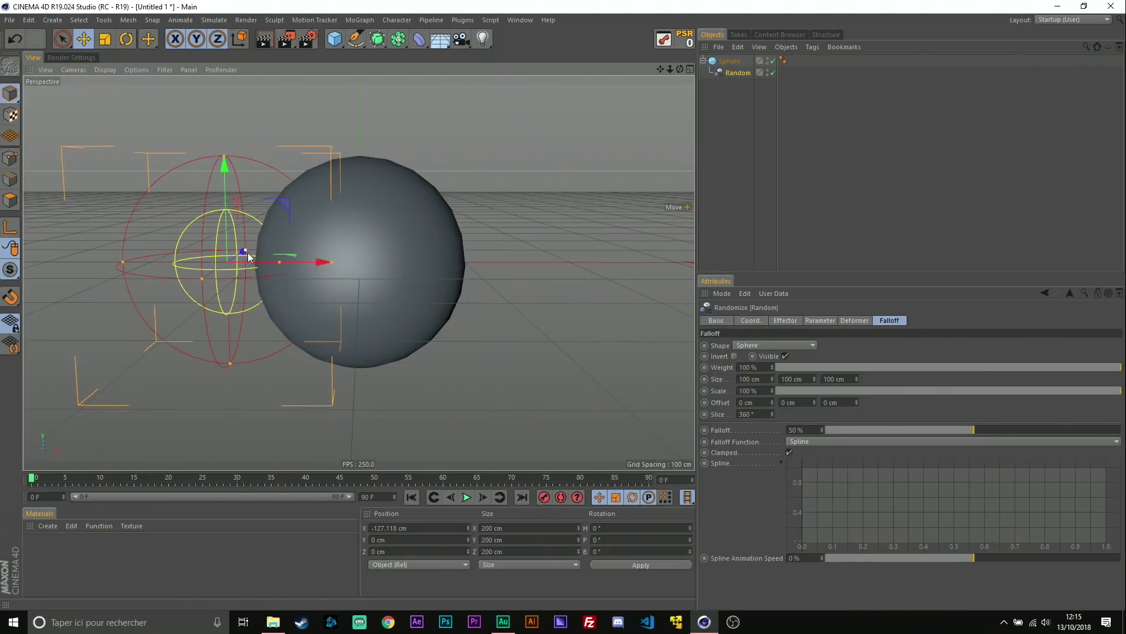
# Set the Random effector's deformation to Point and shift the effector along X to about -87 cm
pyautogui.click(855, 321)
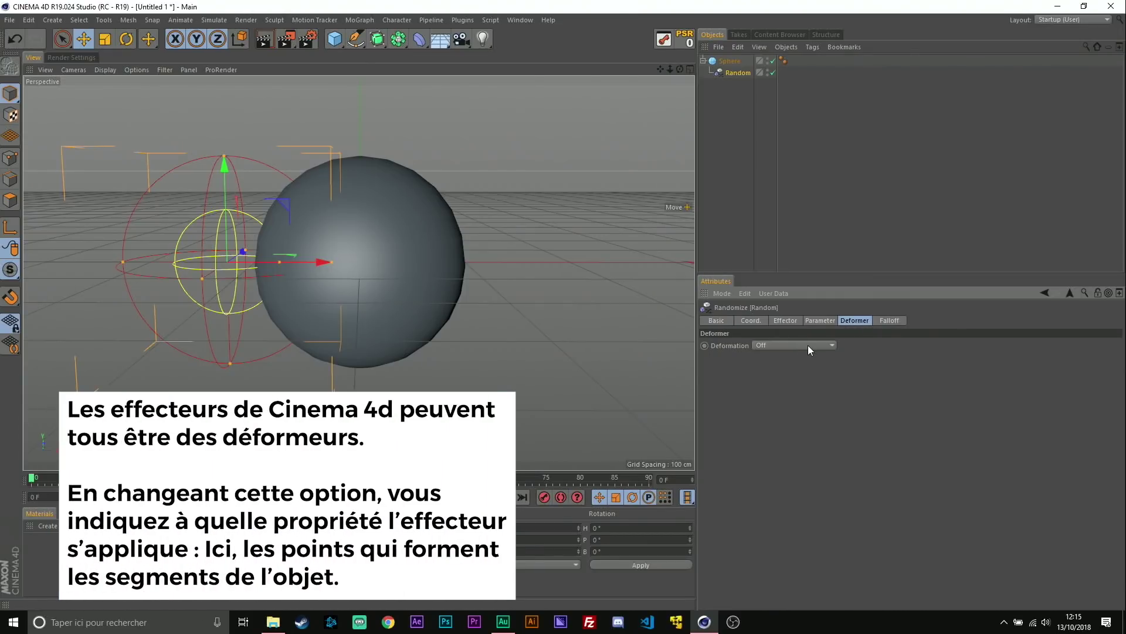
pyautogui.click(808, 345)
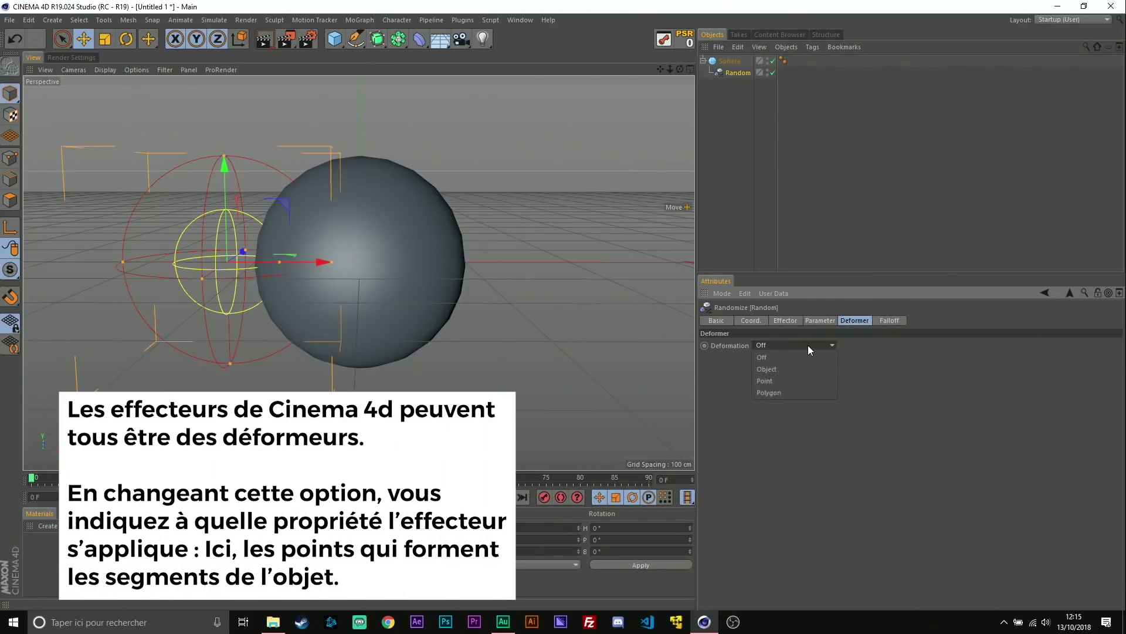
pyautogui.click(768, 381)
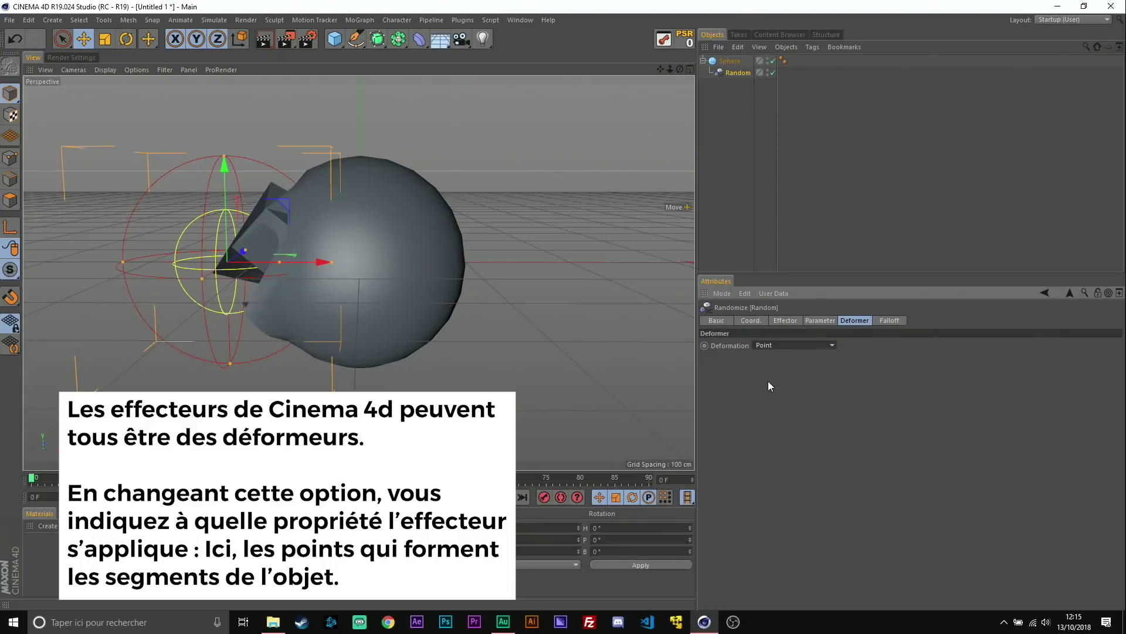
pyautogui.moveTo(312, 264); pyautogui.dragTo(368, 266)
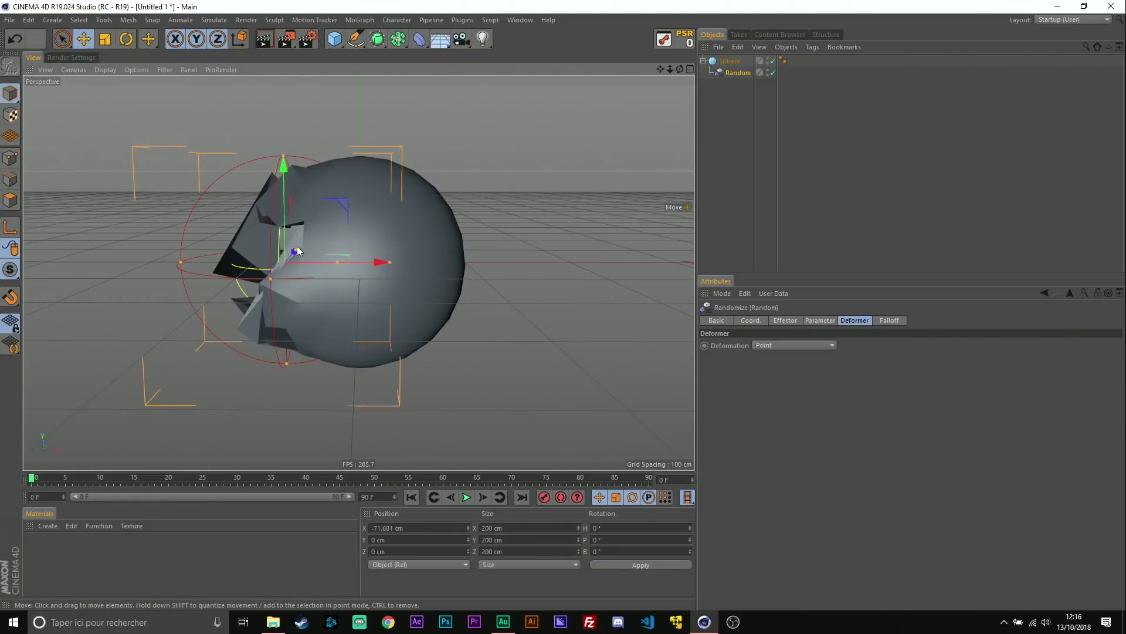
pyautogui.moveTo(381, 269); pyautogui.dragTo(362, 262)
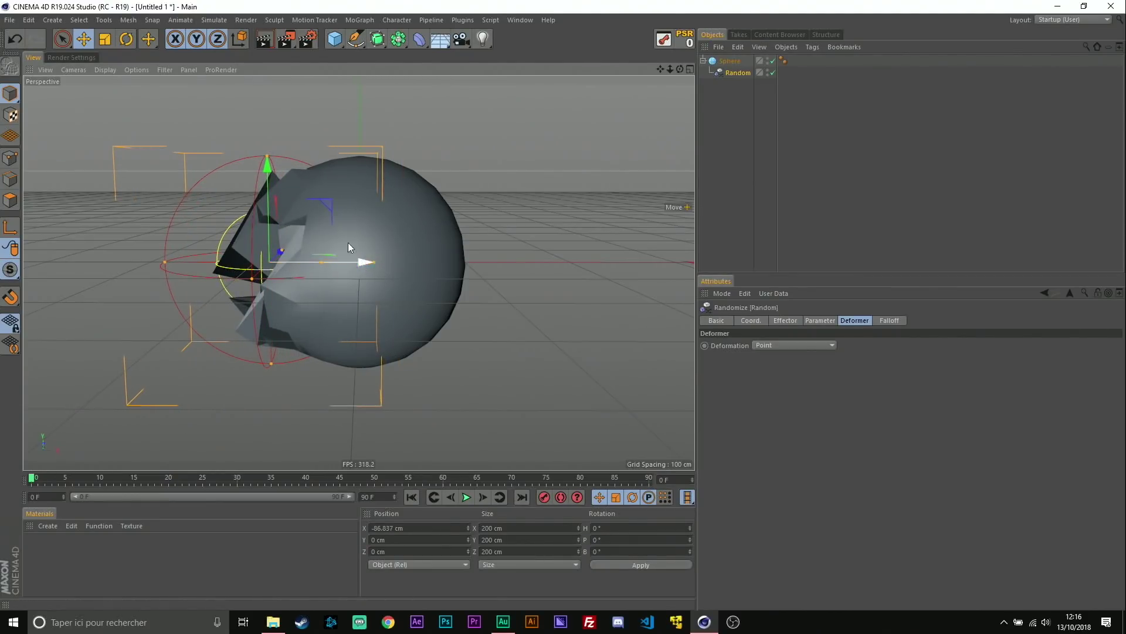
# Set the sphere's segments to 40 and reposition the Random effector along X against the sphere
pyautogui.click(730, 61)
pyautogui.moveTo(794, 357)
pyautogui.mouseDown()
pyautogui.moveTo(794, 298)
pyautogui.moveTo(794, 352)
pyautogui.mouseUp()
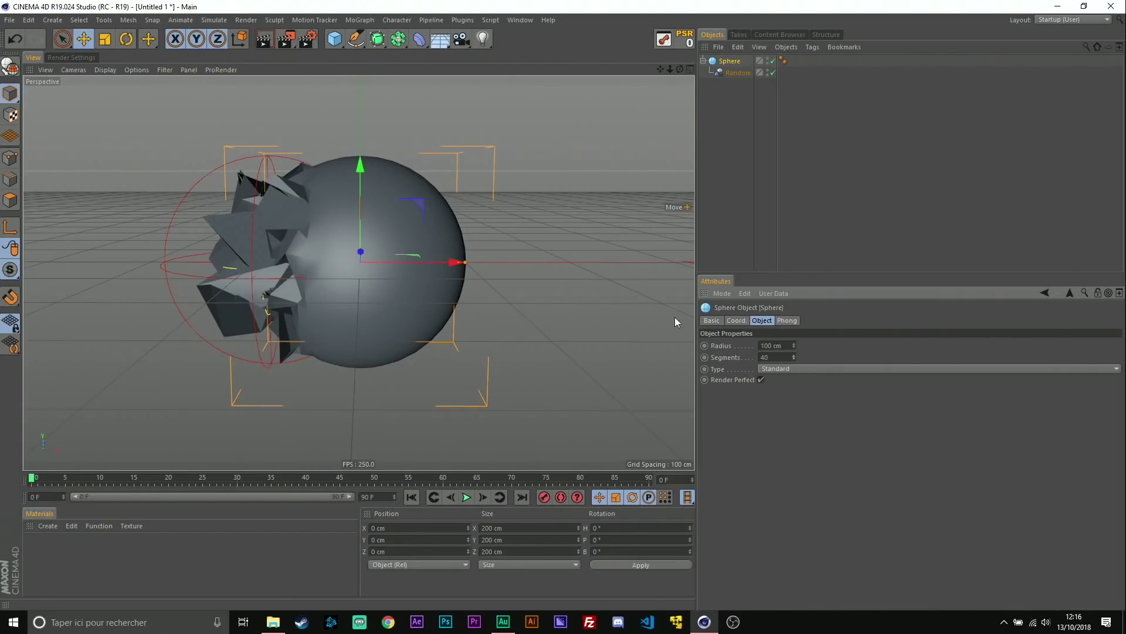
pyautogui.moveTo(444, 260); pyautogui.dragTo(477, 263)
pyautogui.hotkey('ctrl', 'z')
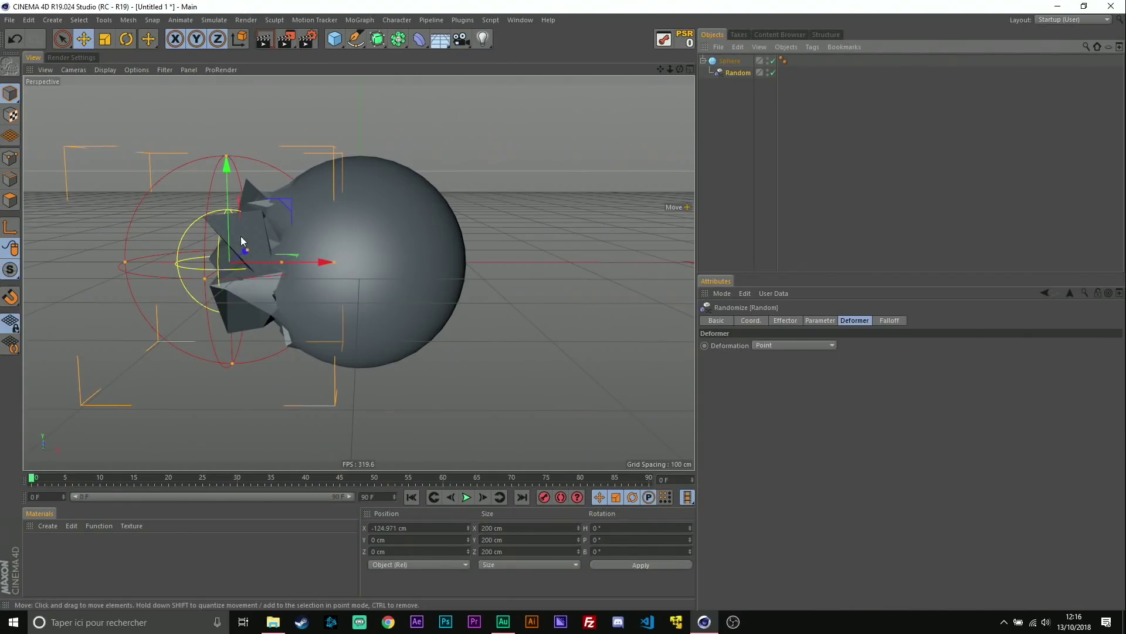
pyautogui.moveTo(315, 259); pyautogui.dragTo(445, 271)
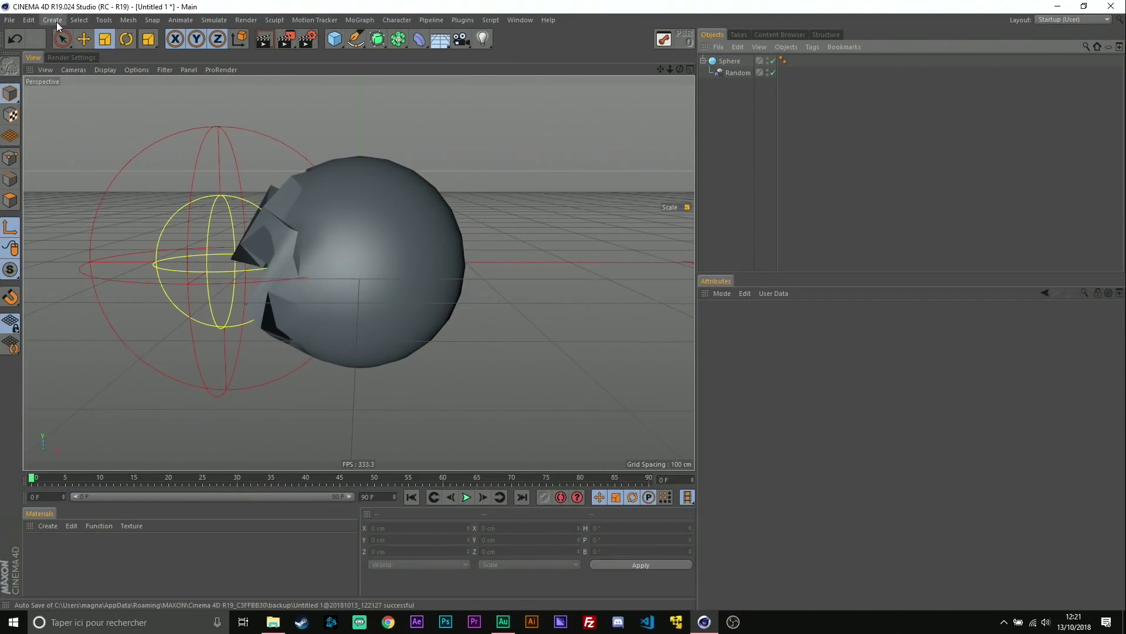
# Add a Null object to the scene
pyautogui.click(57, 22)
pyautogui.moveTo(65, 33)
pyautogui.click(138, 40)
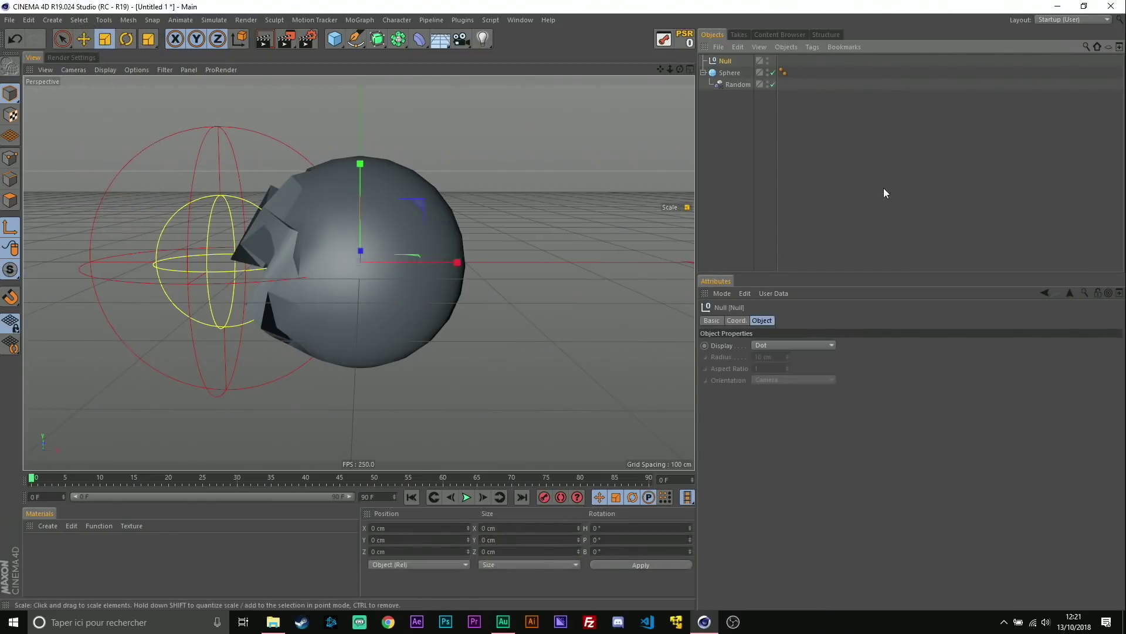
# Try to add an origin constraint with the Null selected before the Random effector, and undo it
pyautogui.click(738, 84)
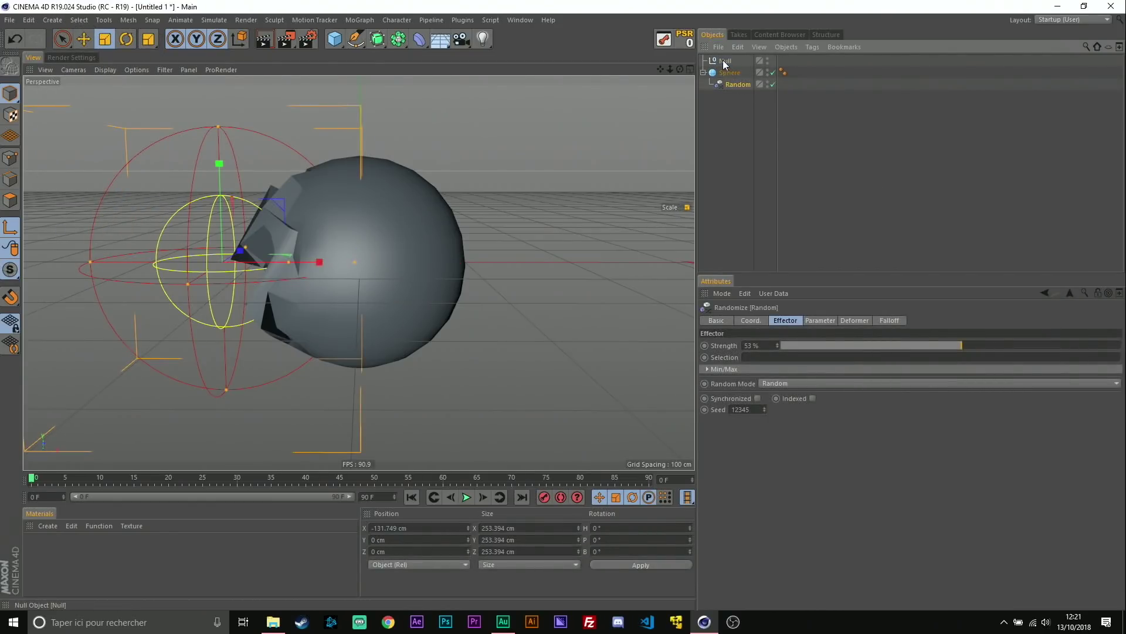
pyautogui.keyDown('shift'); pyautogui.click(725, 61); pyautogui.keyUp('shift')
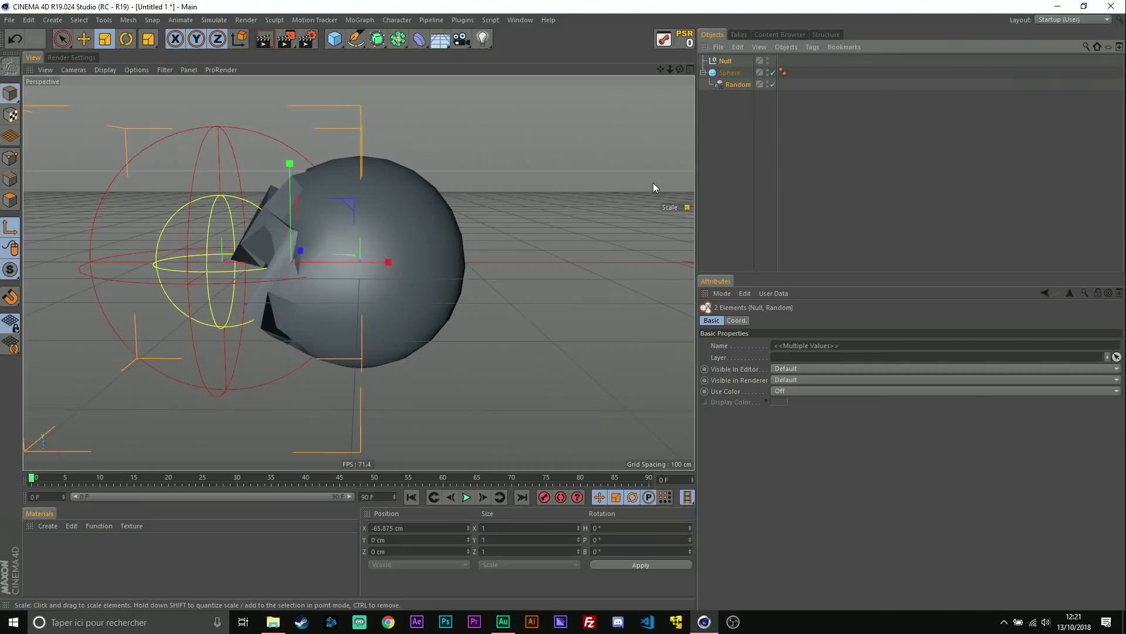
pyautogui.click(747, 141)
pyautogui.click(726, 61)
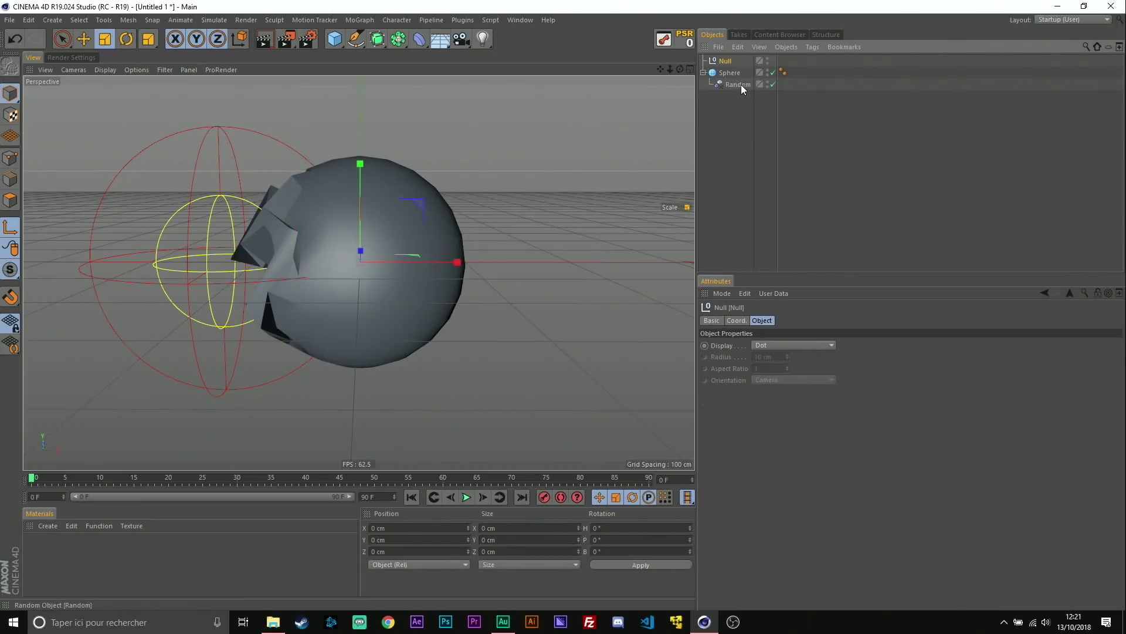
pyautogui.keyDown('shift'); pyautogui.click(739, 85); pyautogui.keyUp('shift')
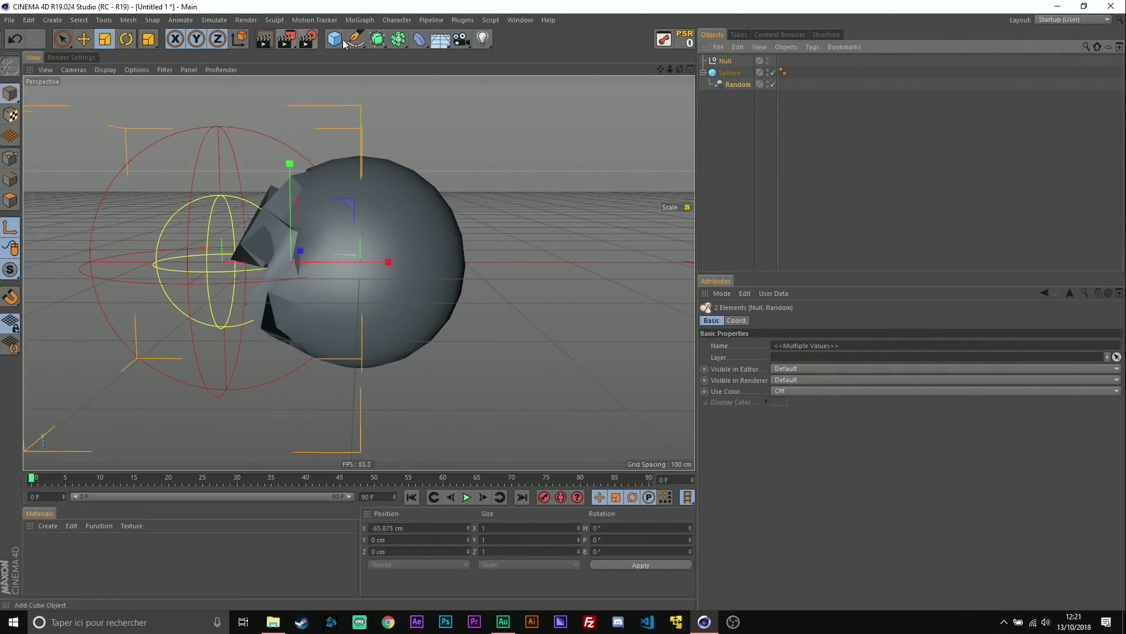
pyautogui.click(400, 21)
pyautogui.moveTo(414, 73)
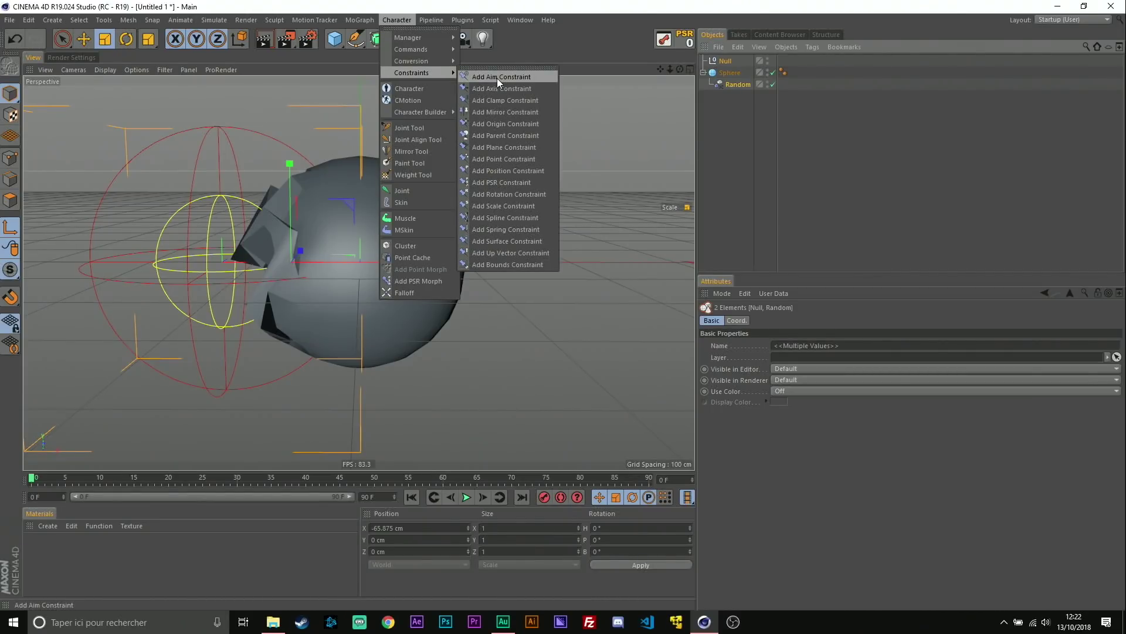
pyautogui.click(487, 125)
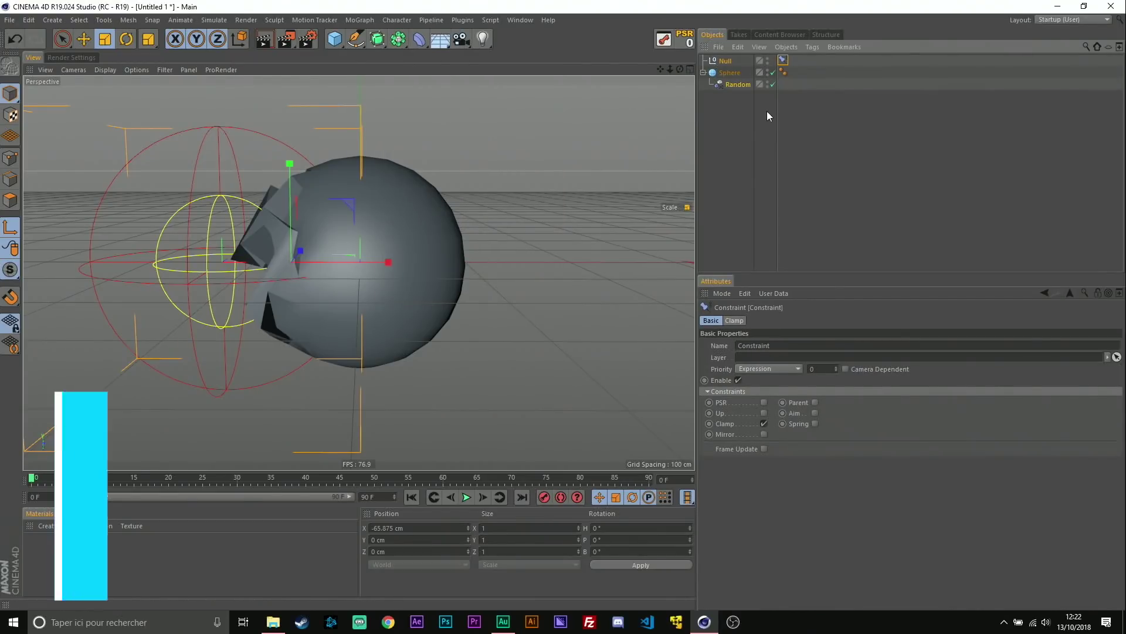
pyautogui.hotkey('ctrl', 'z')
# Add a Parent constraint to the Random effector with the Null as its target
pyautogui.keyDown('ctrl'); pyautogui.click(724, 61); pyautogui.keyUp('ctrl')
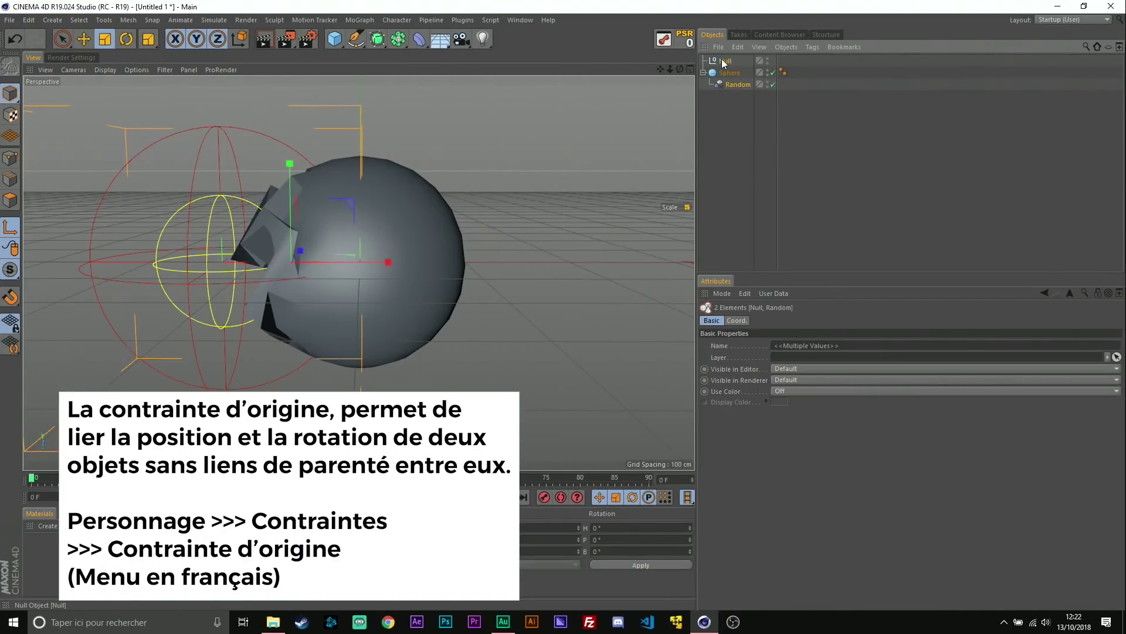
pyautogui.click(397, 20)
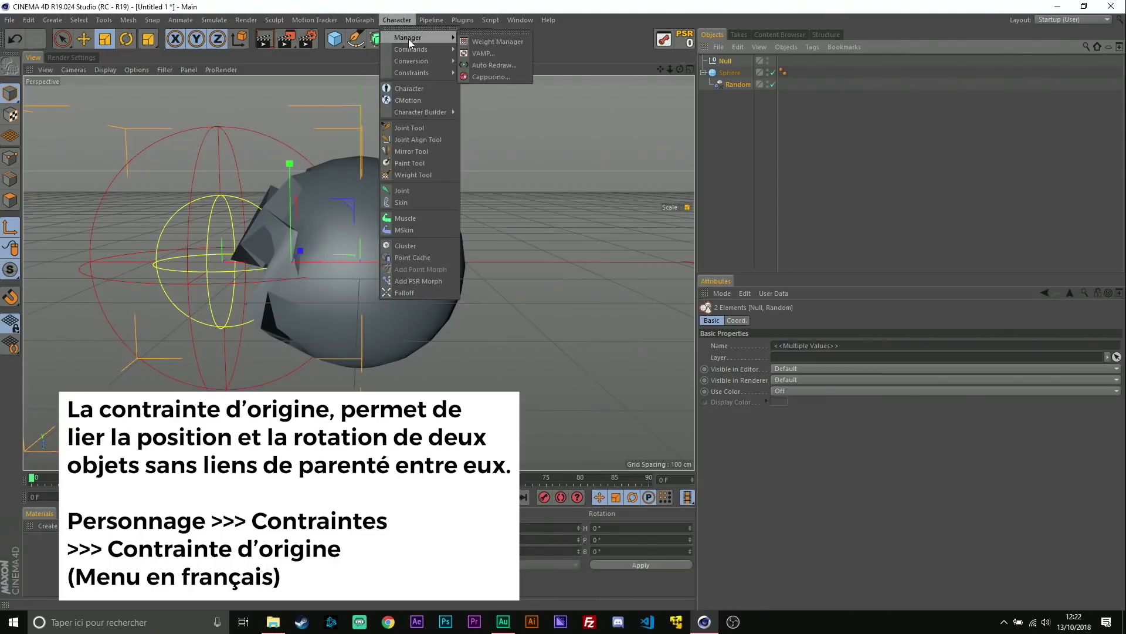
pyautogui.moveTo(413, 72)
pyautogui.click(518, 134)
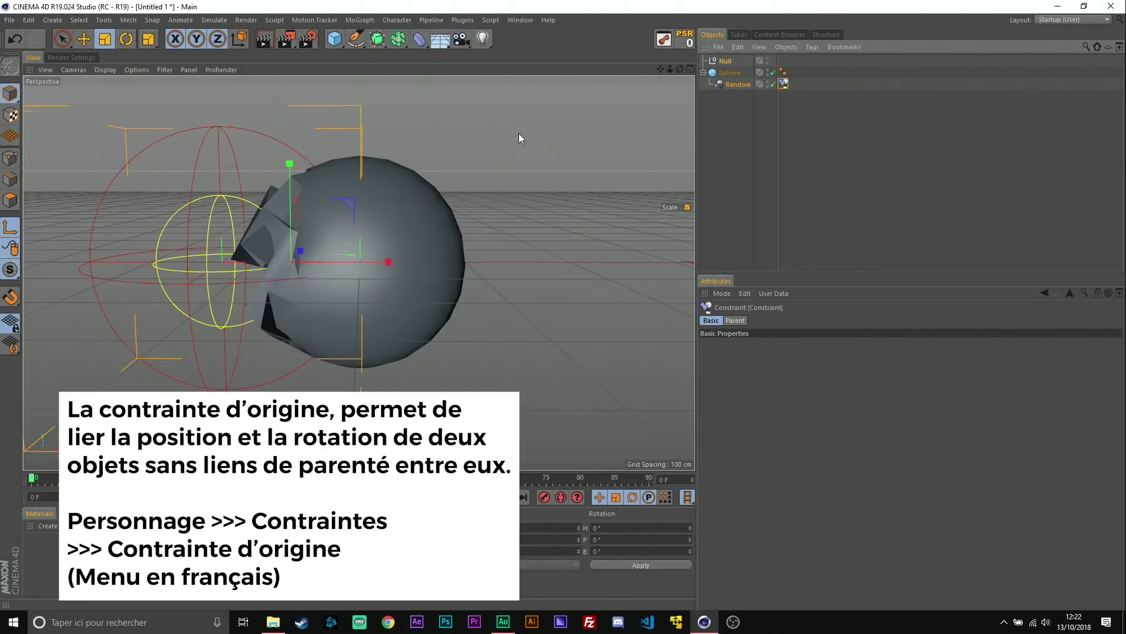
# Try rotating the Null freely to test how the constrained effector follows around the sphere
pyautogui.click(725, 61)
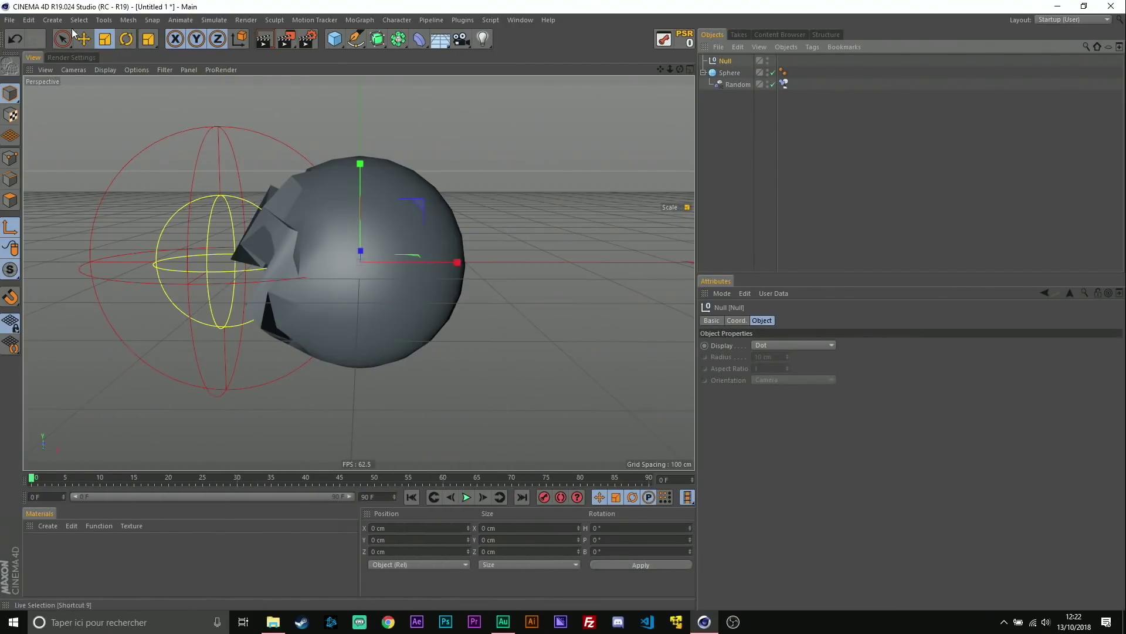
pyautogui.click(126, 39)
pyautogui.moveTo(373, 204); pyautogui.dragTo(289, 258)
pyautogui.hotkey('ctrl', 'z')
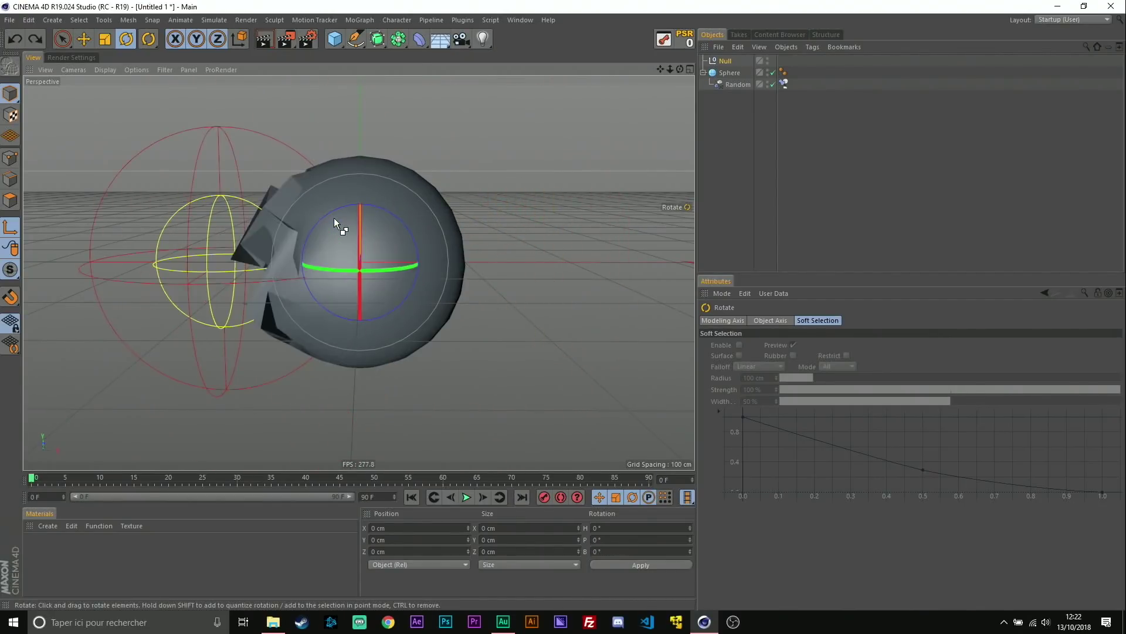
pyautogui.moveTo(325, 218); pyautogui.dragTo(503, 322)
# Add a Jiggle deformer to the scene for the sphere
pyautogui.click(730, 72)
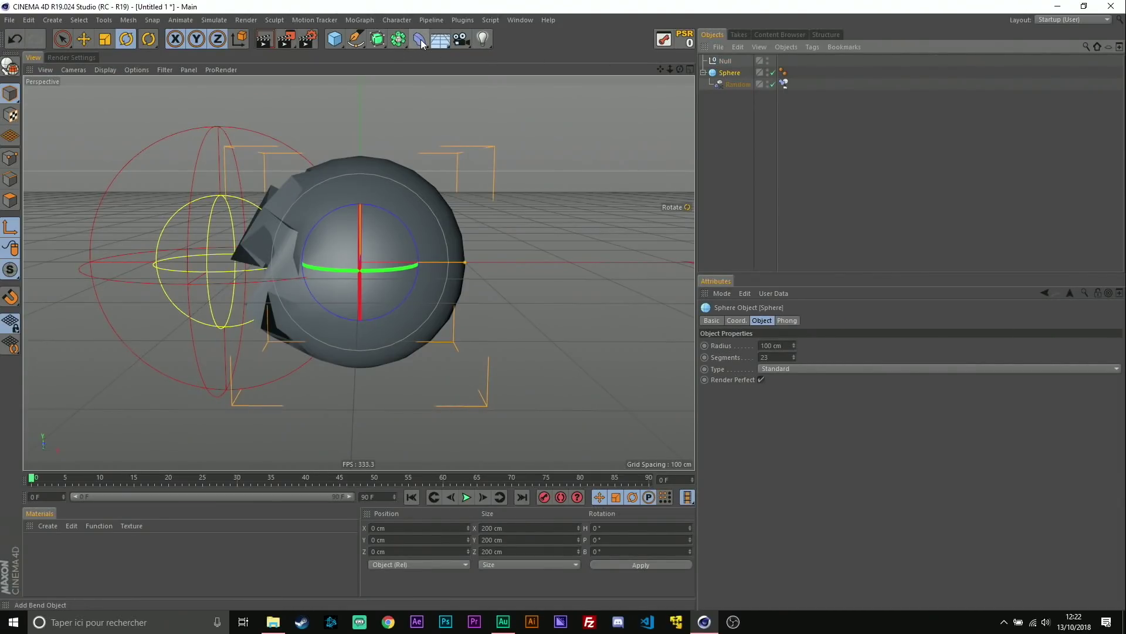
pyautogui.click(421, 40)
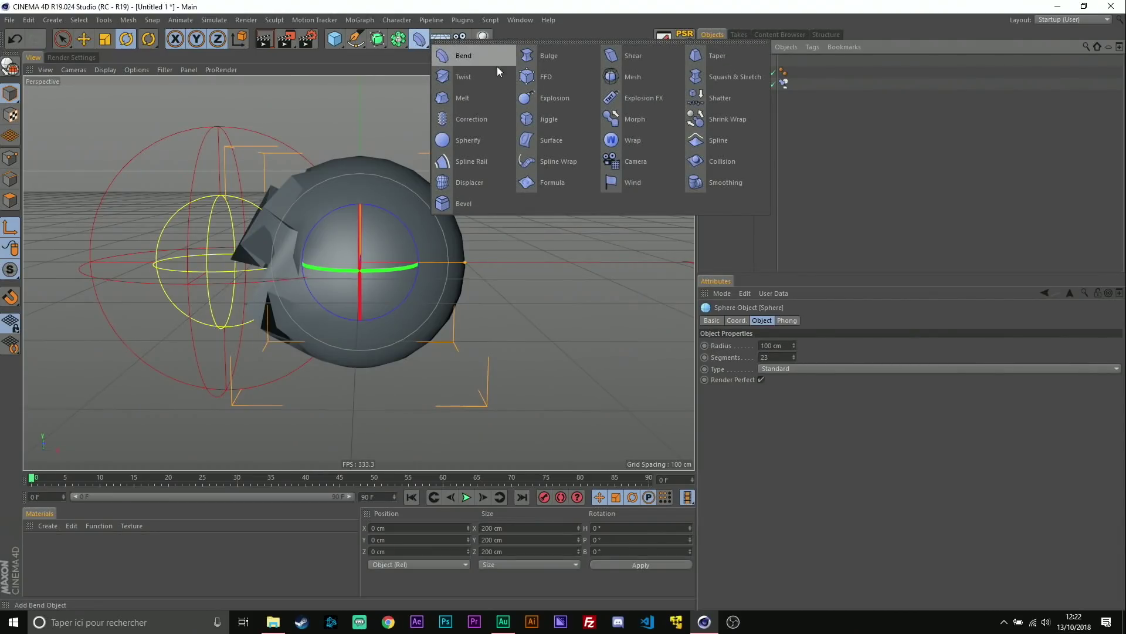
pyautogui.click(564, 120)
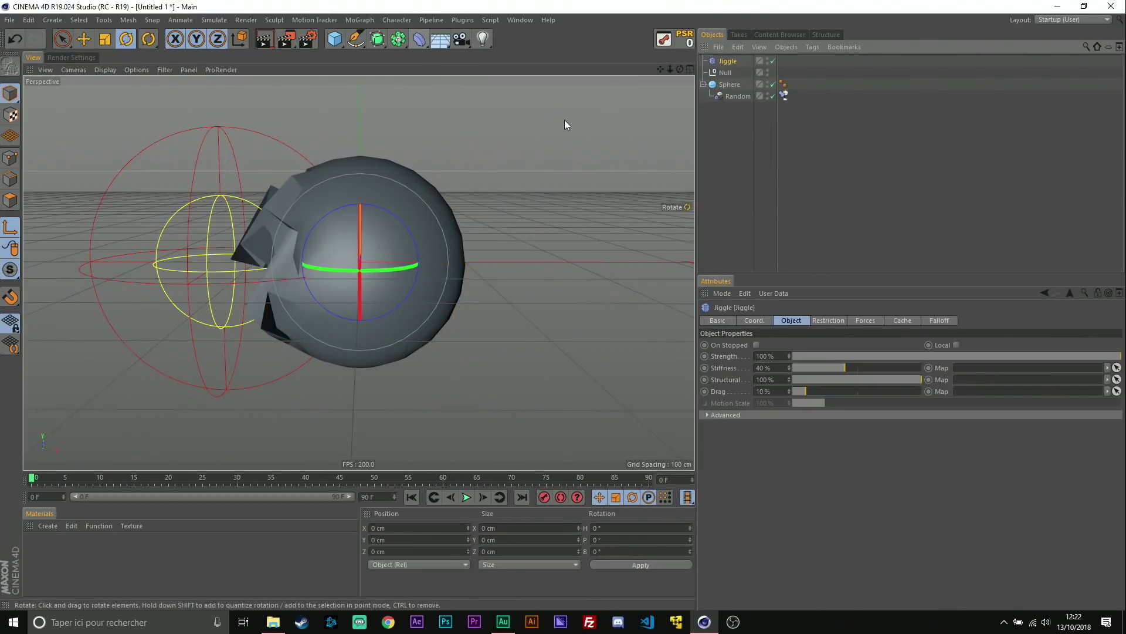
# Nest the Jiggle deformer under the Sphere, ordered below the Random effector, and start playback
pyautogui.moveTo(729, 64); pyautogui.dragTo(734, 87)
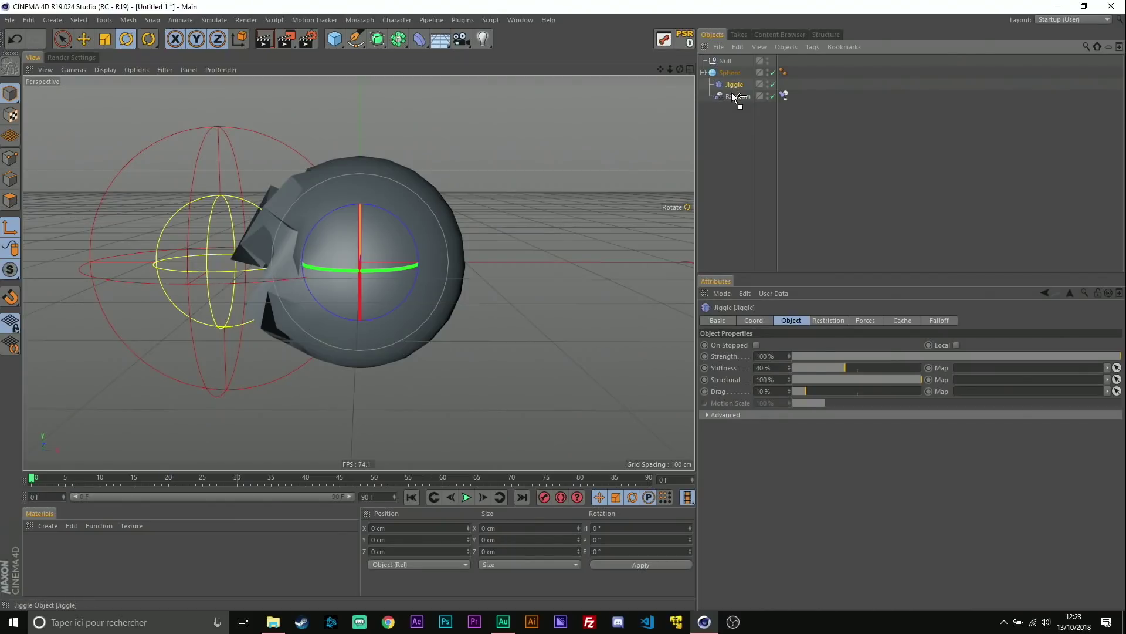
pyautogui.moveTo(731, 100); pyautogui.dragTo(732, 101)
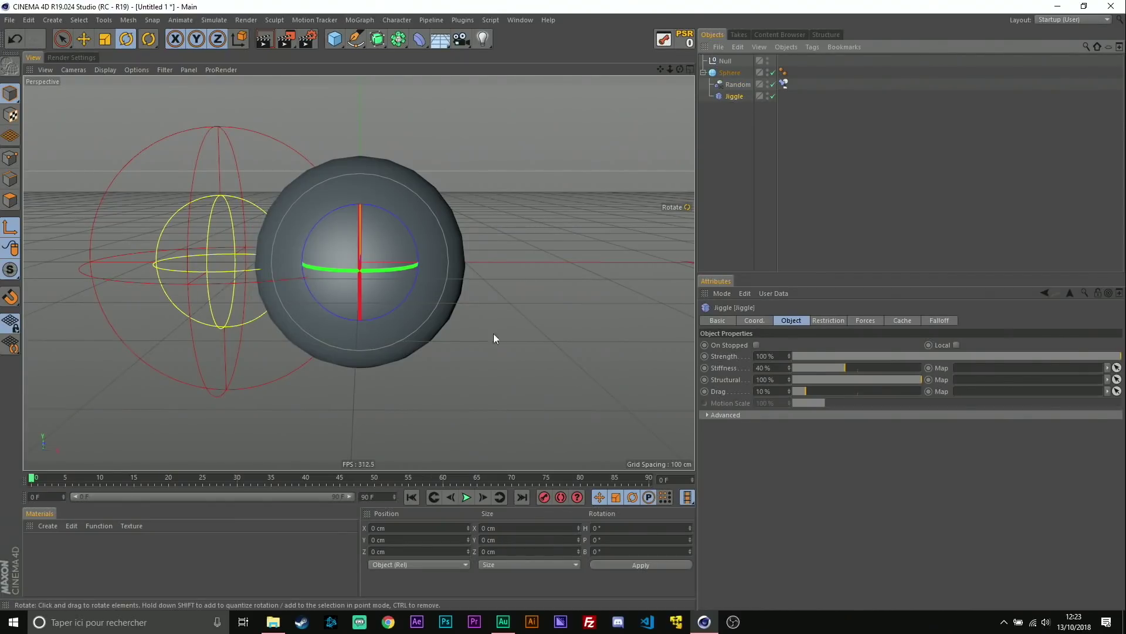
pyautogui.click(465, 499)
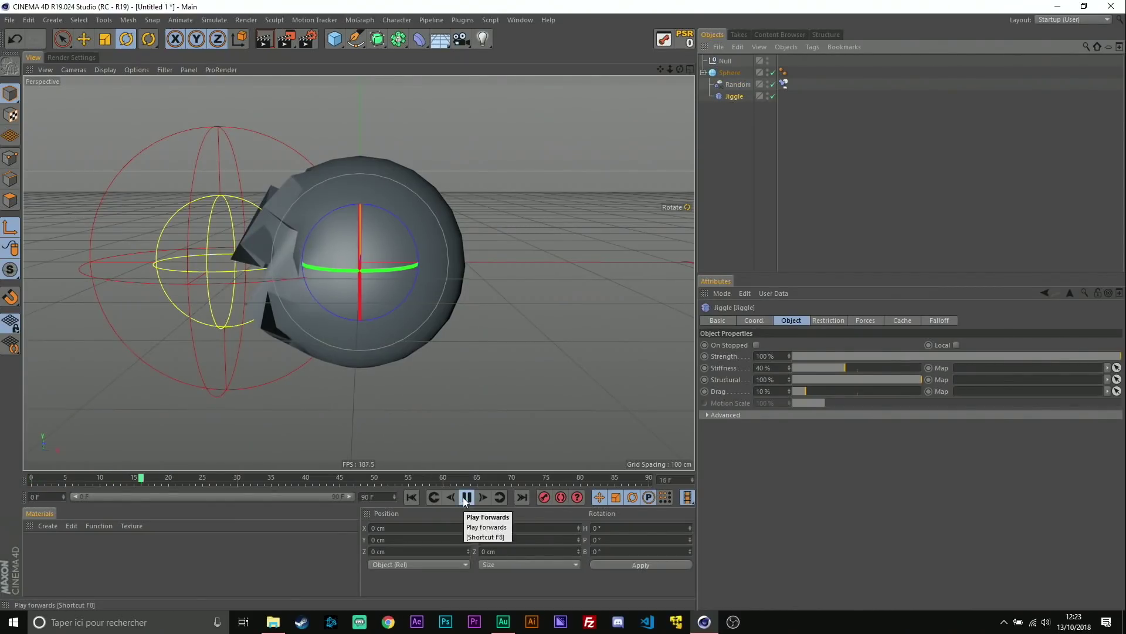
# Try rotating the Null during playback to test the jiggle, undo the rotation and stop playback
pyautogui.click(307, 202)
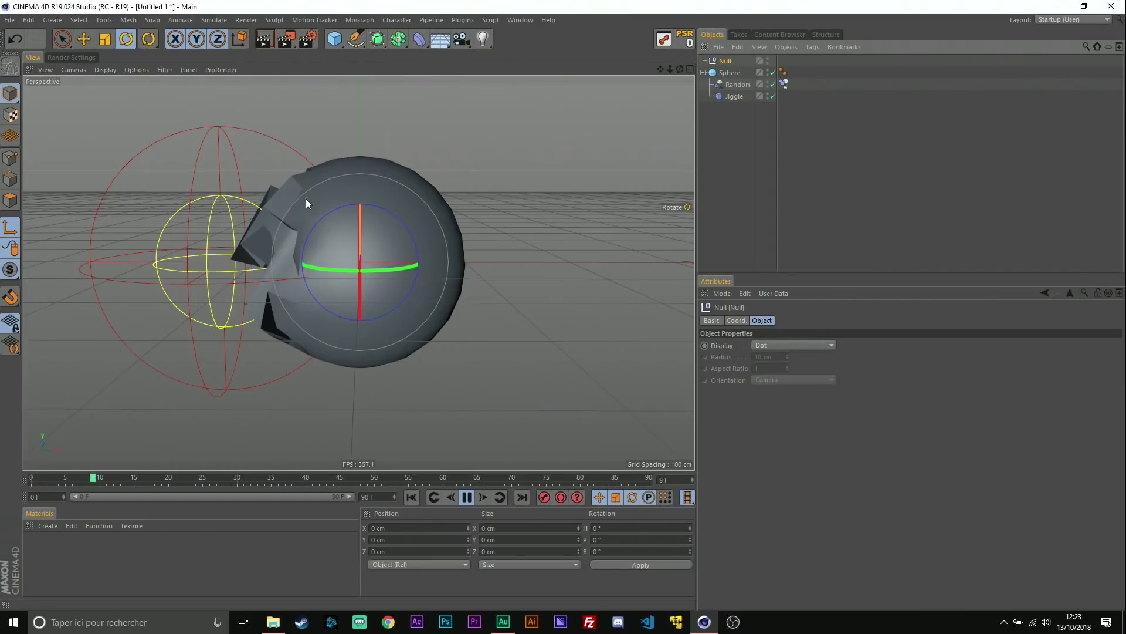
pyautogui.moveTo(381, 210); pyautogui.dragTo(347, 241)
pyautogui.hotkey('ctrl', 'z')
pyautogui.press('F8')
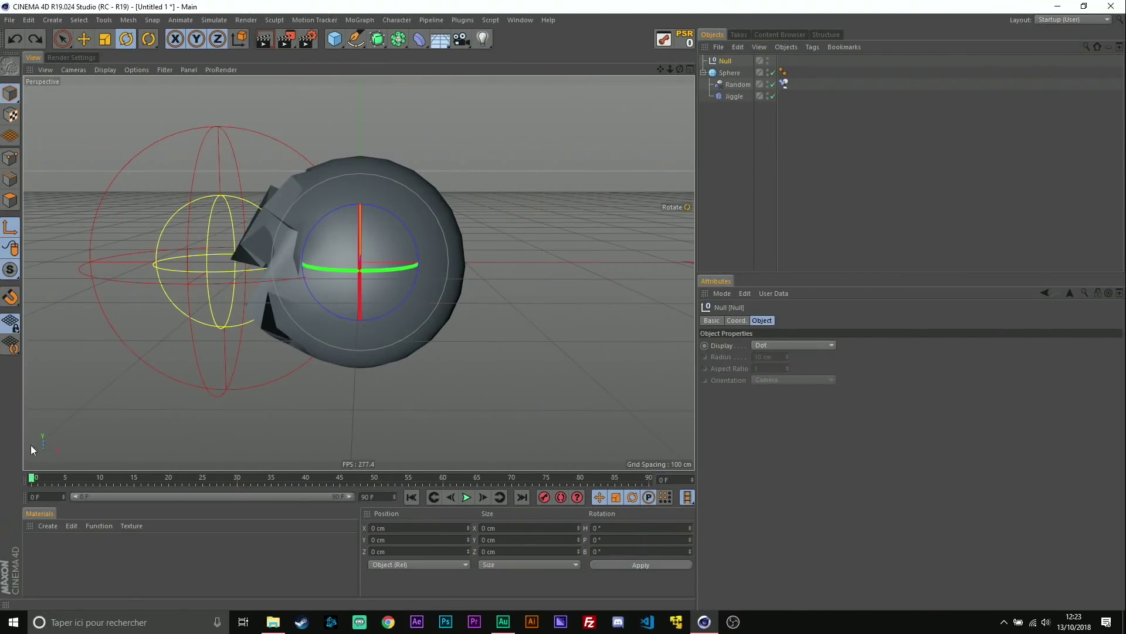
# Try a Jiggle stiffness of about 68% and rotate the Null freely during playback to test it
pyautogui.click(727, 97)
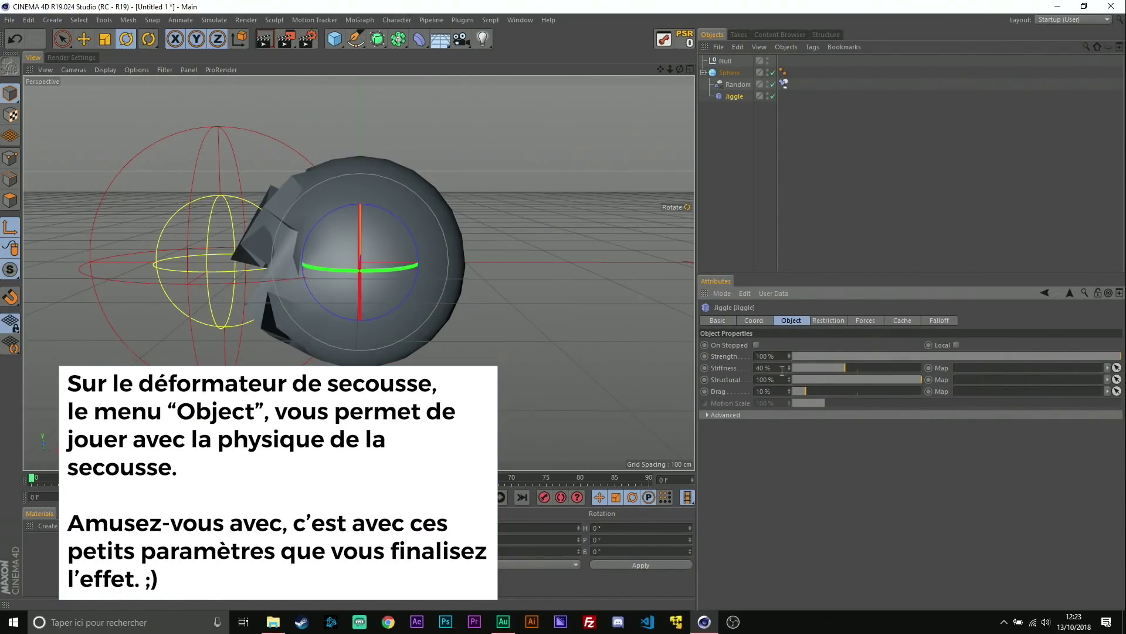
pyautogui.click(867, 367)
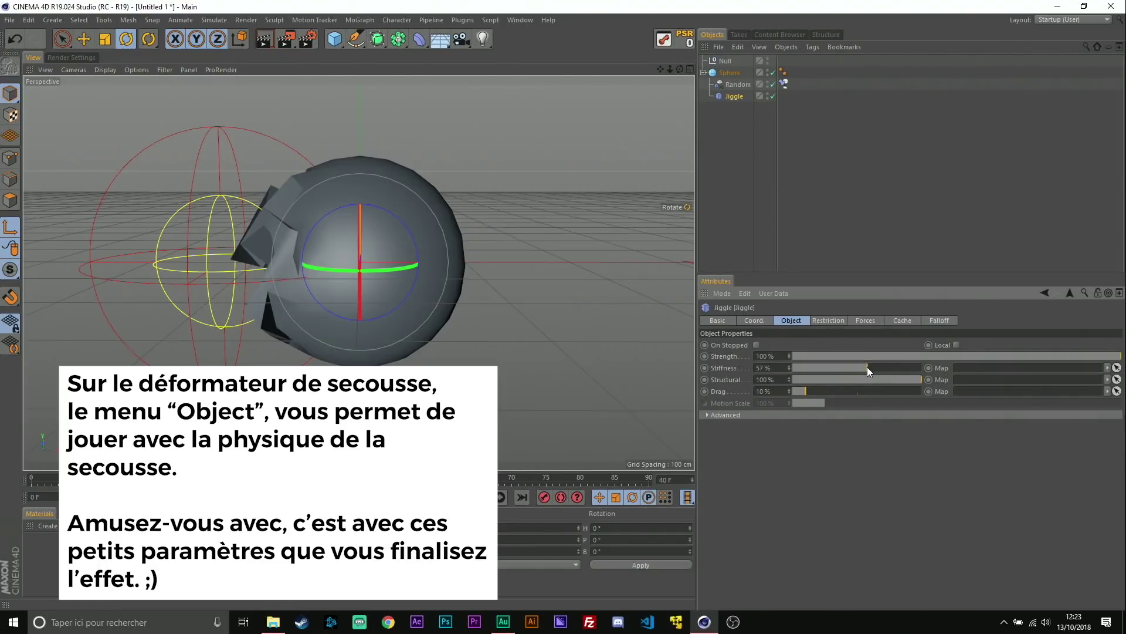
pyautogui.click(384, 210)
pyautogui.moveTo(385, 211); pyautogui.dragTo(428, 245)
# Lower the Jiggle deformer's stiffness to 15% and rotate the Null around the sphere to test the motion
pyautogui.click(732, 95)
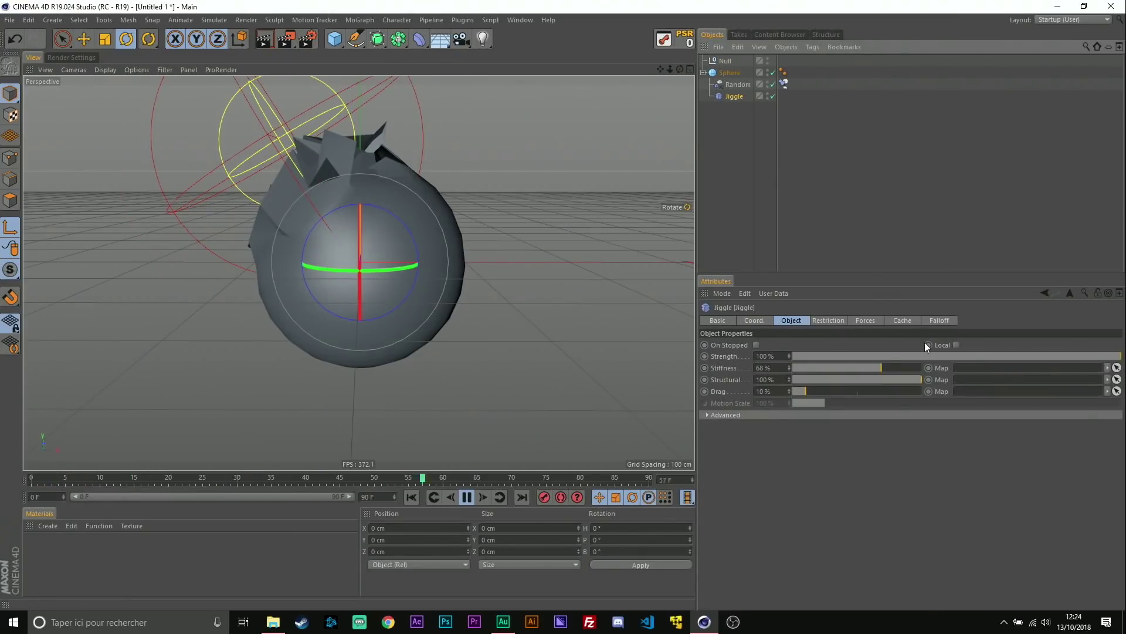
pyautogui.moveTo(863, 367); pyautogui.dragTo(818, 368)
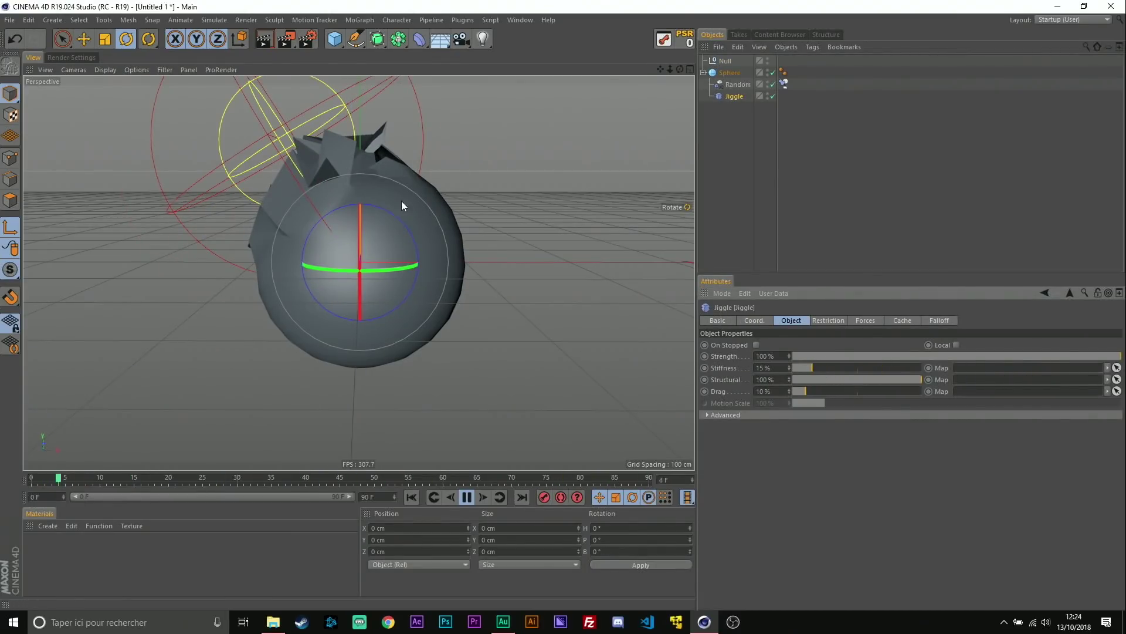
pyautogui.moveTo(389, 214); pyautogui.dragTo(327, 202)
pyautogui.click(726, 62)
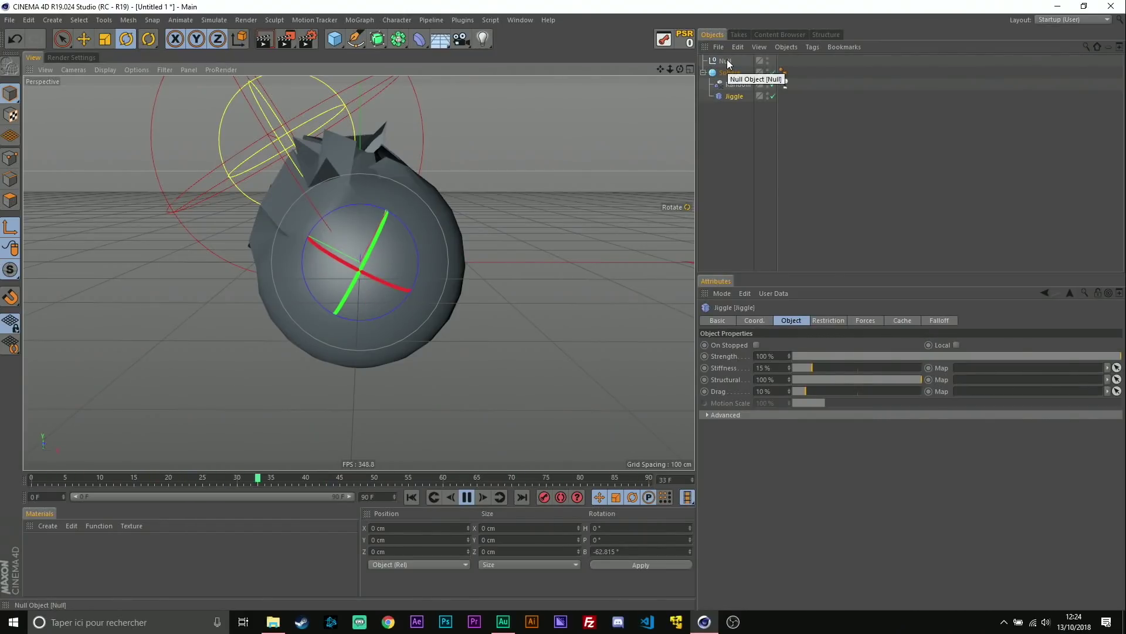
pyautogui.moveTo(374, 210); pyautogui.dragTo(308, 254)
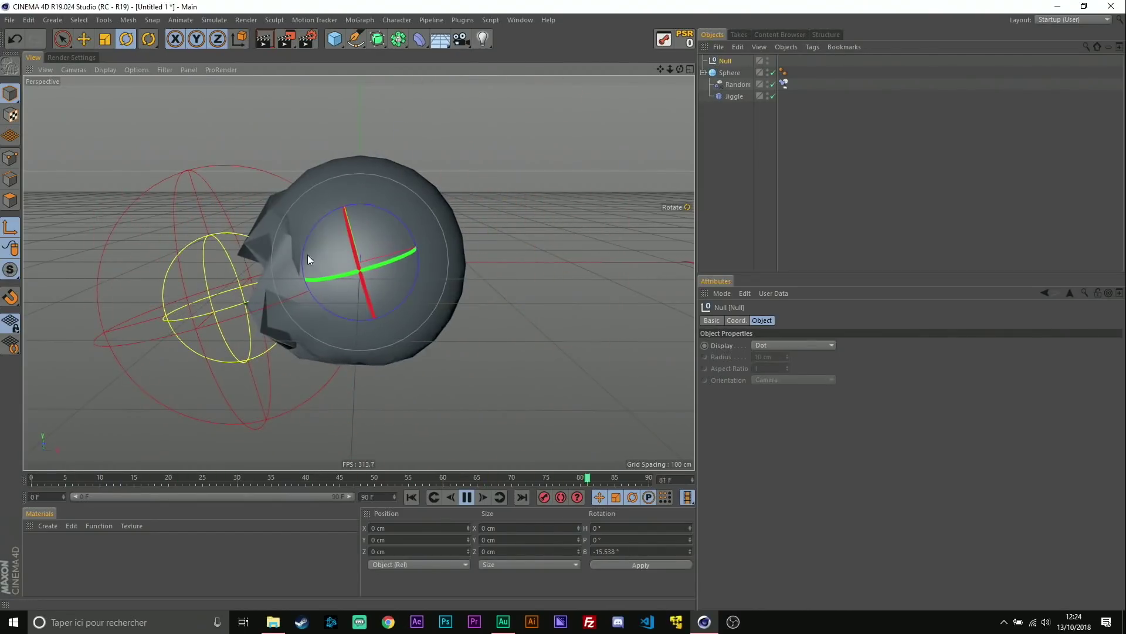
pyautogui.moveTo(361, 201); pyautogui.dragTo(410, 293)
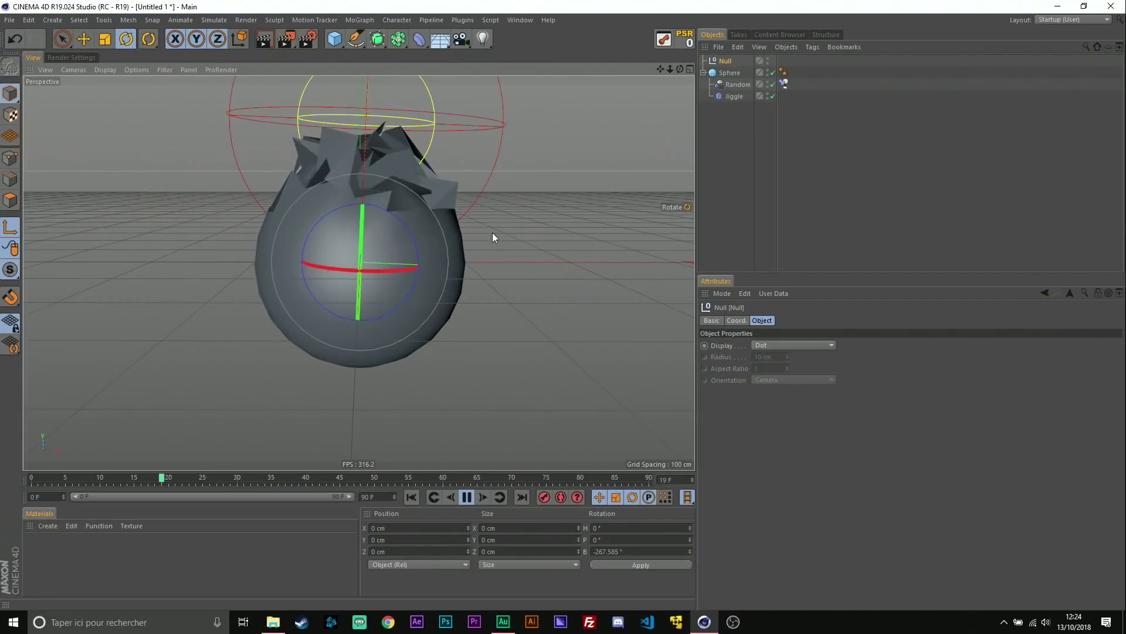
# Smooth the Sphere by nesting it in a new Subdivision Surface, and rotate the Null to test the deformation
pyautogui.click(378, 39)
pyautogui.moveTo(728, 85); pyautogui.dragTo(748, 60)
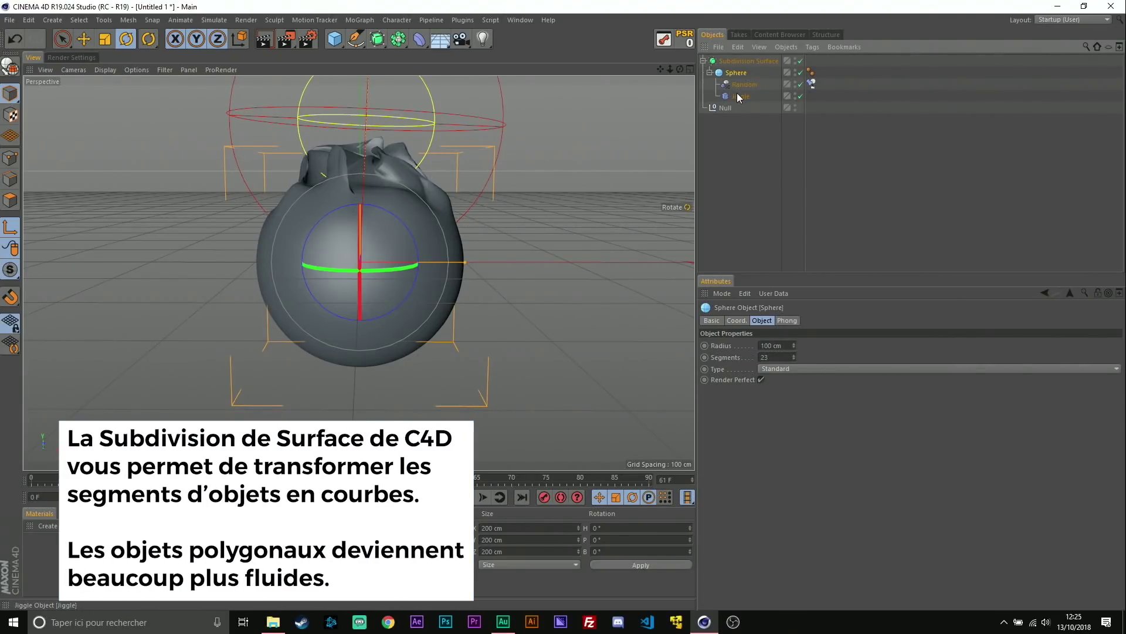
pyautogui.click(726, 108)
pyautogui.moveTo(380, 208); pyautogui.dragTo(312, 230)
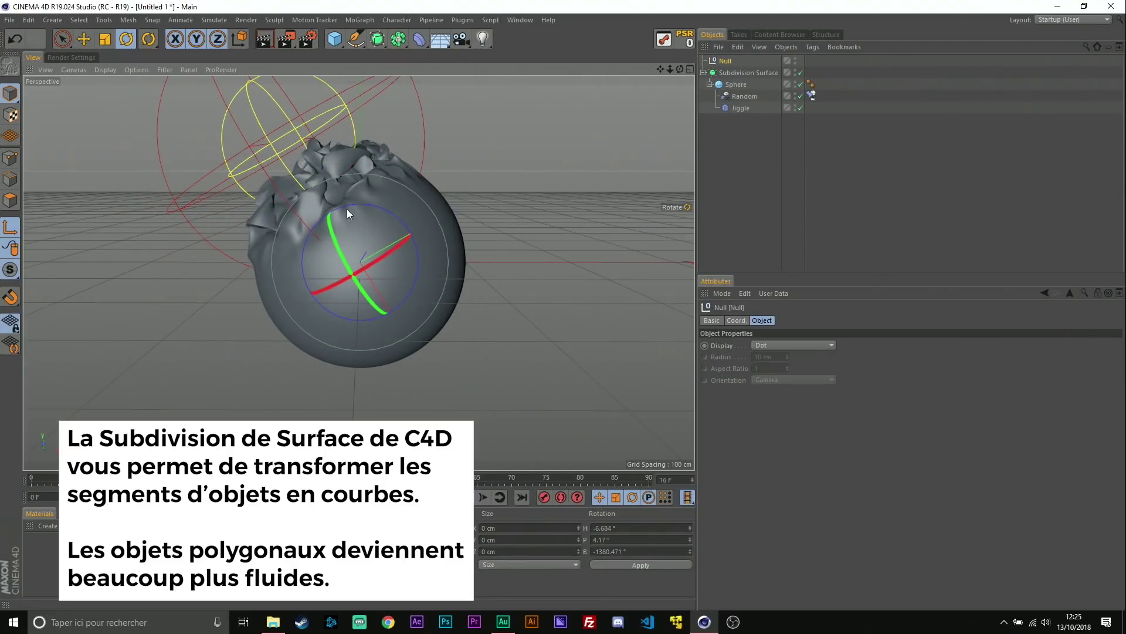
pyautogui.moveTo(341, 206); pyautogui.dragTo(303, 248)
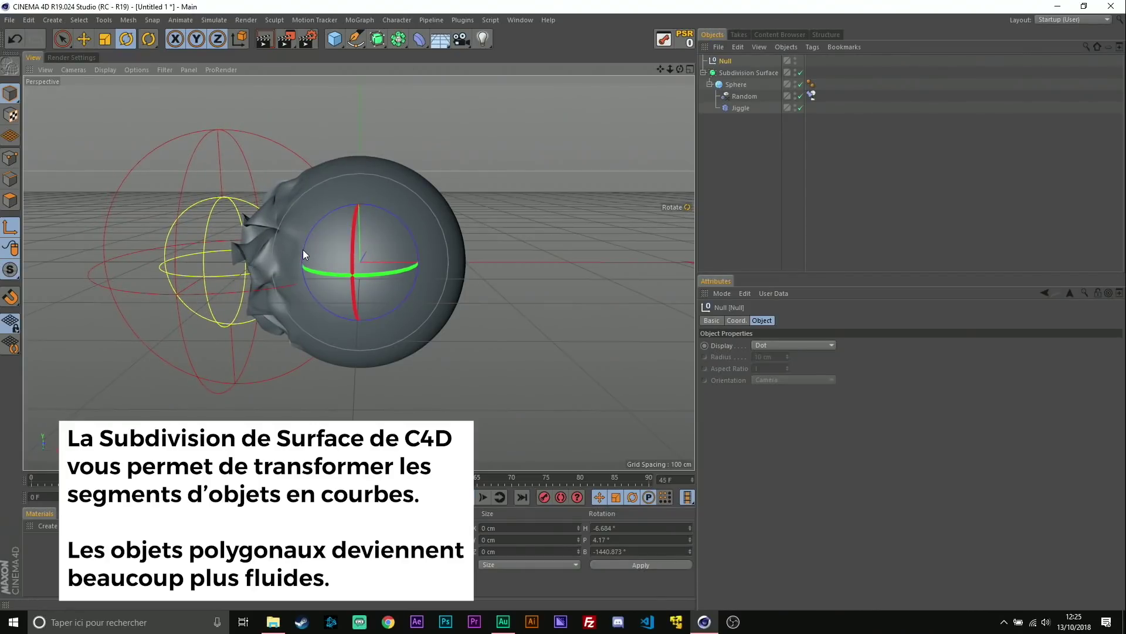
# Reset the Null's H, P and B rotation to 0°
pyautogui.click(737, 321)
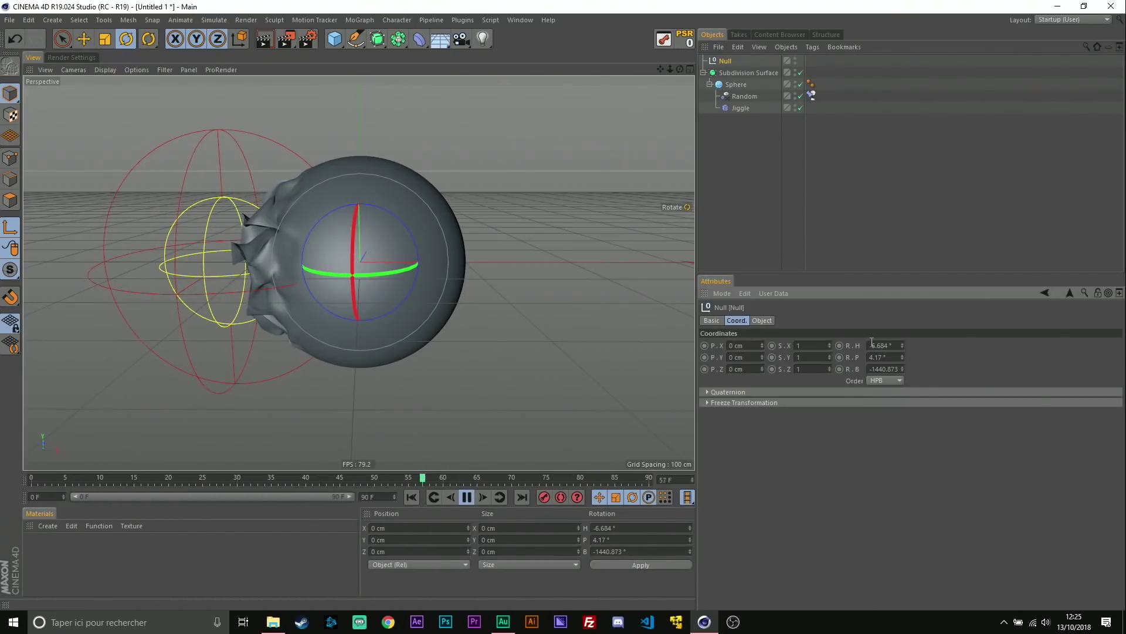
pyautogui.write('0')
pyautogui.click(892, 356)
pyautogui.write('00')
pyautogui.press('Return')
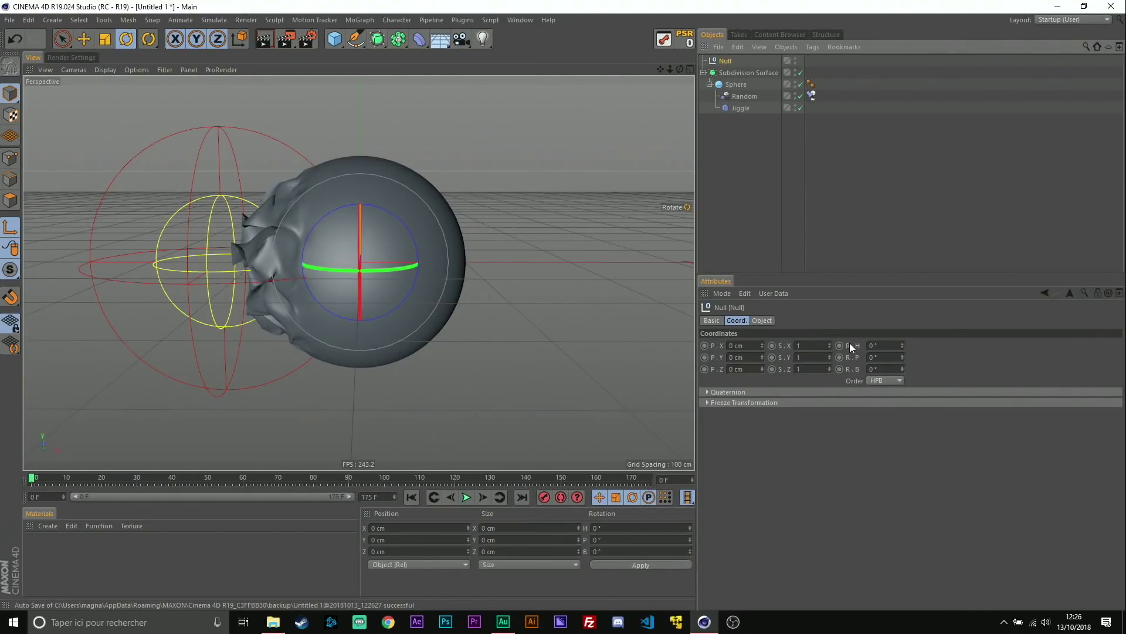
# Keyframe the Null's rotation at 0° on frame 0 and at freely rotated orientations along the 175-frame timeline, and return to frame 0
pyautogui.click(849, 345)
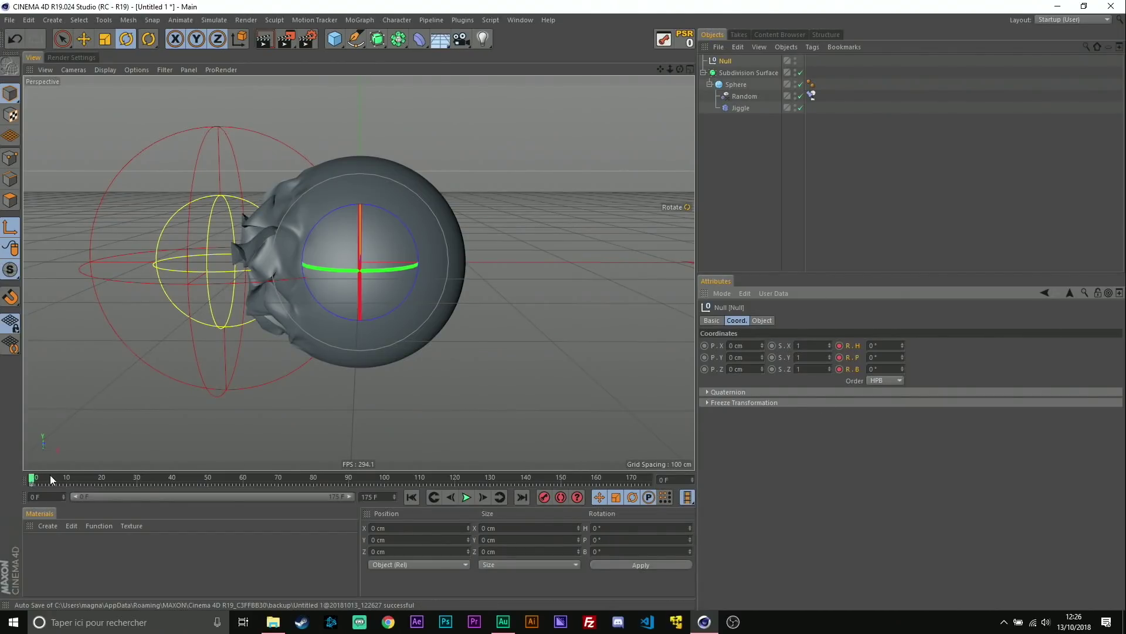
pyautogui.click(468, 497)
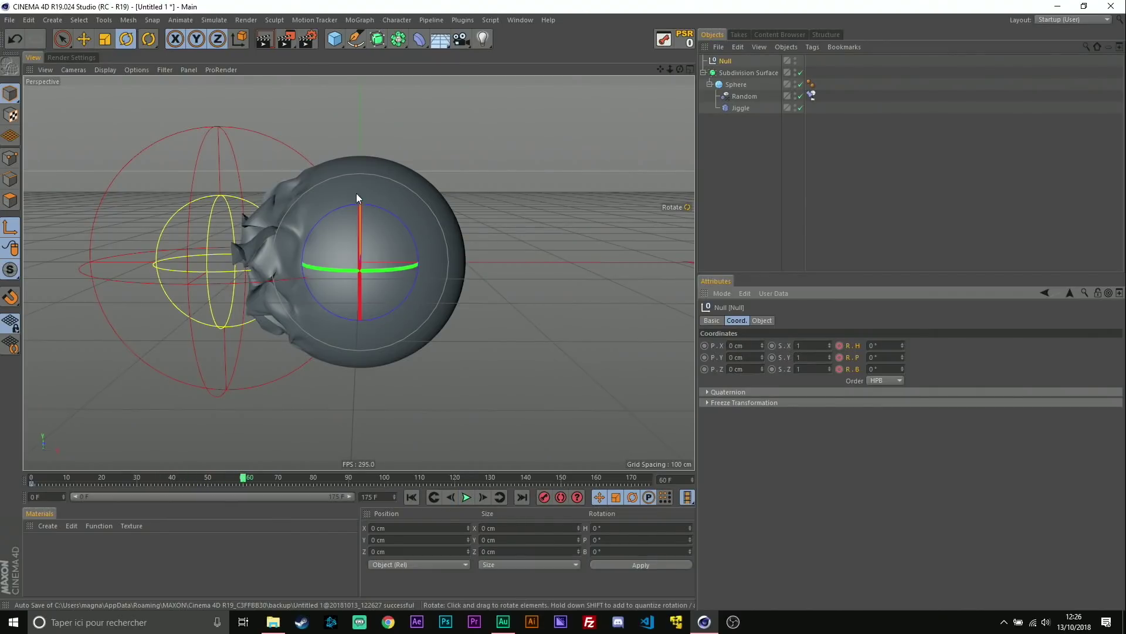
pyautogui.moveTo(371, 203); pyautogui.dragTo(380, 332)
pyautogui.press('F8')
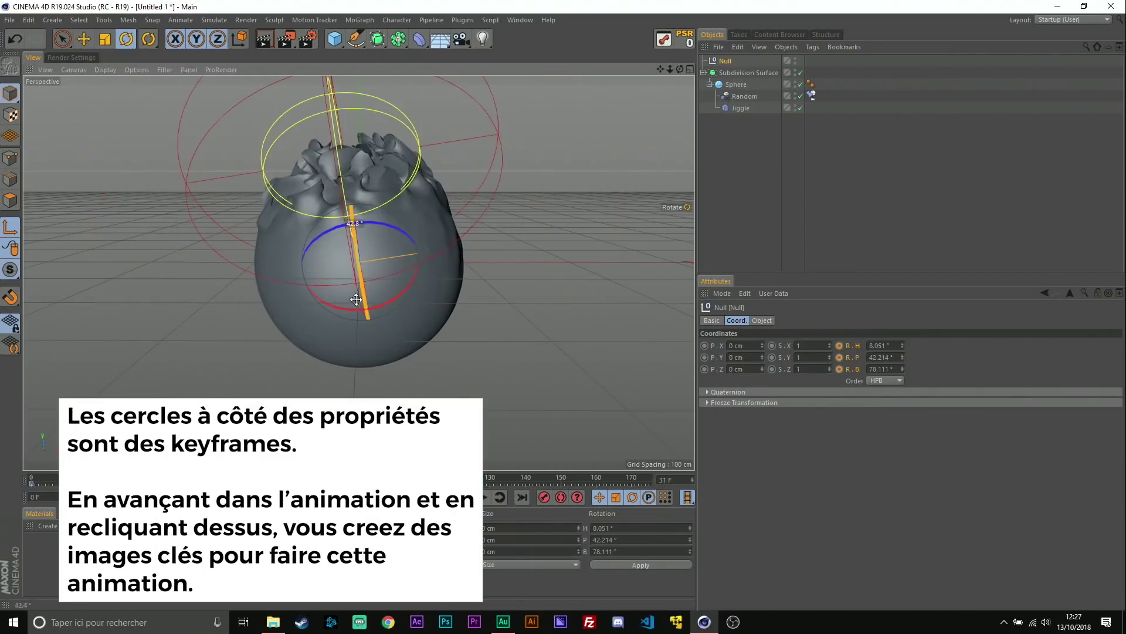
pyautogui.moveTo(405, 243); pyautogui.dragTo(254, 296)
pyautogui.keyDown('ctrl'); pyautogui.click(840, 345); pyautogui.keyUp('ctrl')
pyautogui.moveTo(649, 478); pyautogui.dragTo(31, 479)
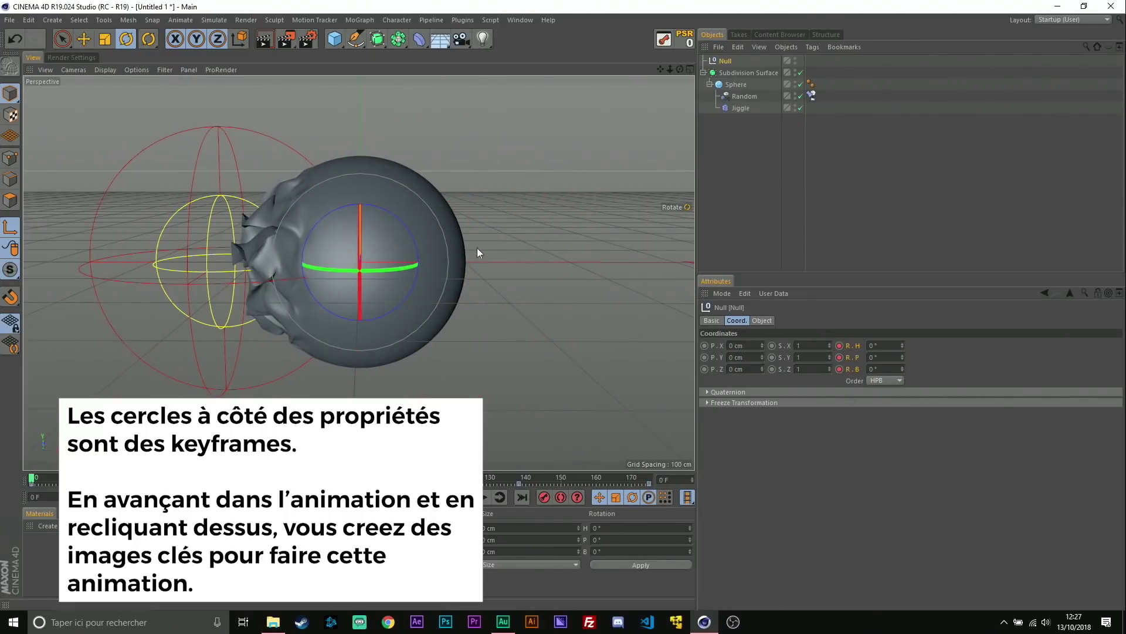
# Keyframe the Random effector's strength at its minimum on frame 0, 100% on frame 31 and 51% on frame 68
pyautogui.click(746, 96)
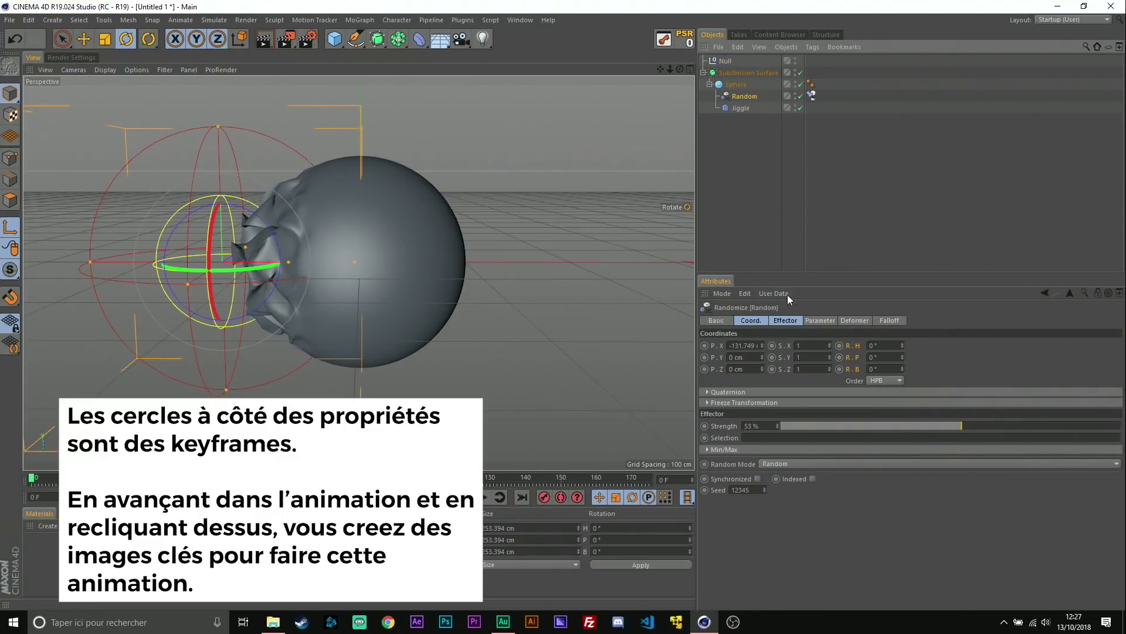
pyautogui.click(704, 426)
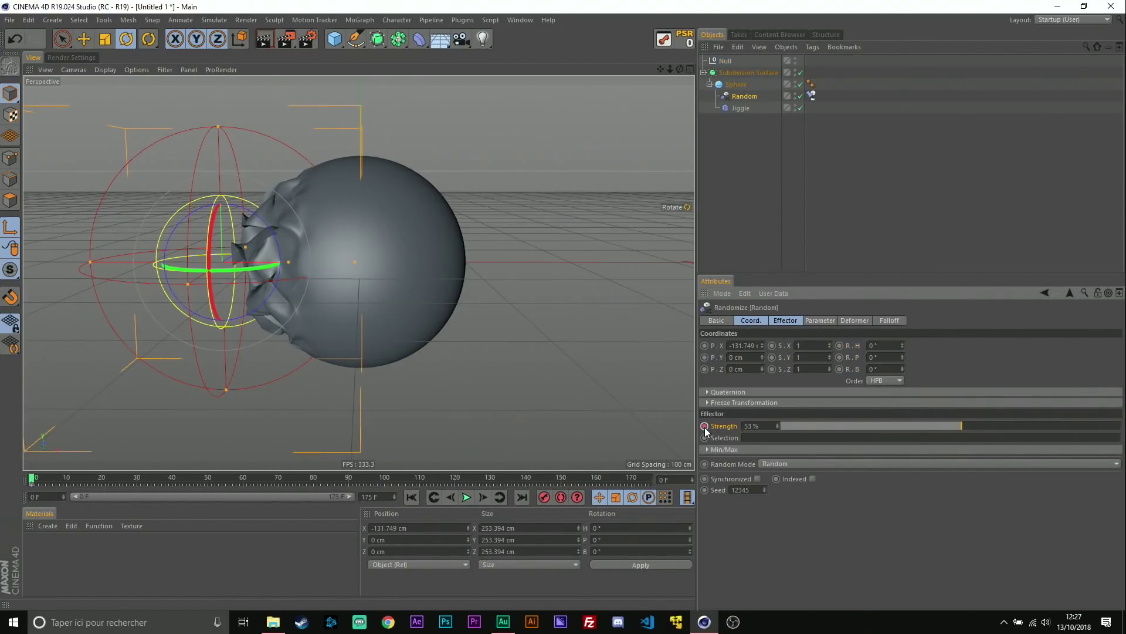
pyautogui.moveTo(960, 424); pyautogui.dragTo(759, 433)
pyautogui.click(467, 497)
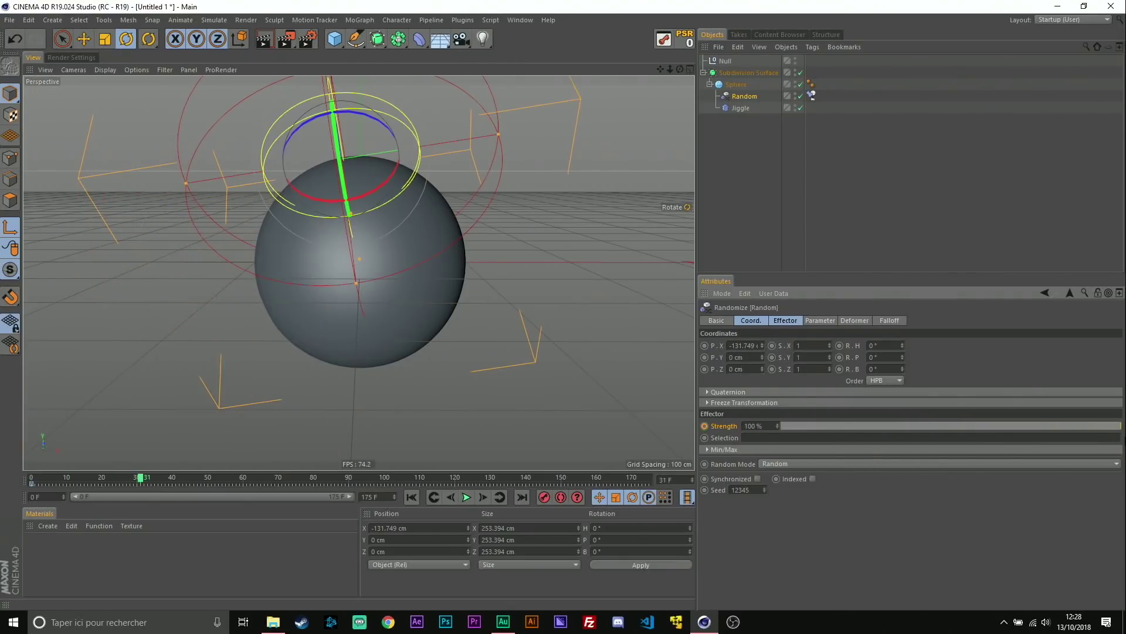
pyautogui.click(466, 497)
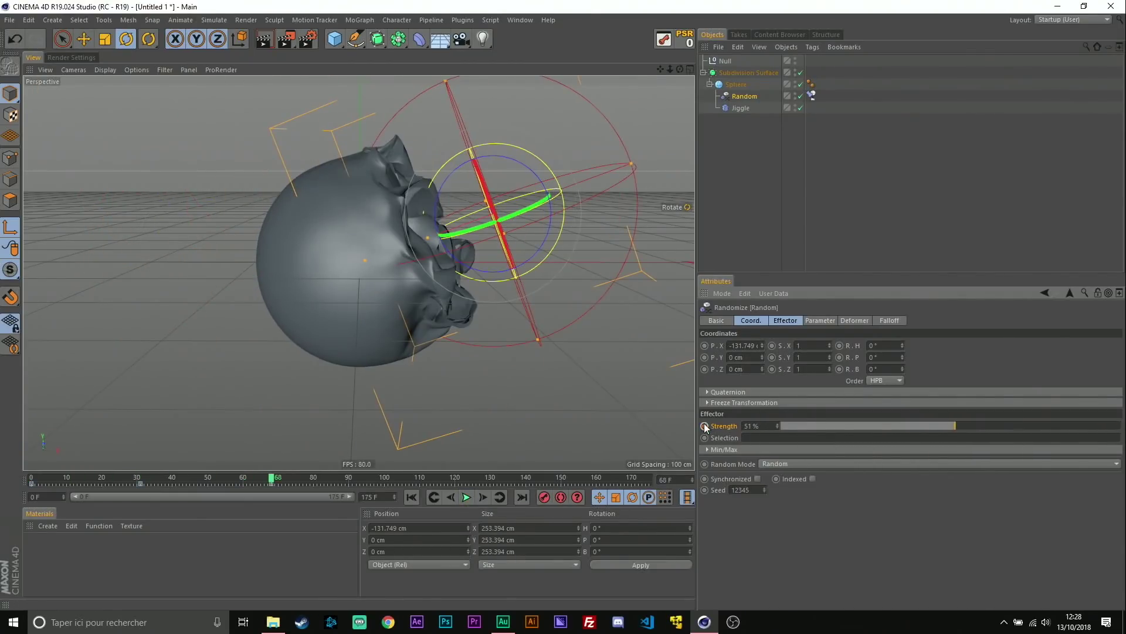
# Keyframe the Random effector's strength at 93% on frame 122 and at its minimum on frame 174
pyautogui.click(466, 497)
pyautogui.moveTo(1090, 428); pyautogui.dragTo(1100, 428)
pyautogui.keyDown('ctrl'); pyautogui.click(705, 426); pyautogui.keyUp('ctrl')
pyautogui.click(467, 497)
pyautogui.click(467, 497)
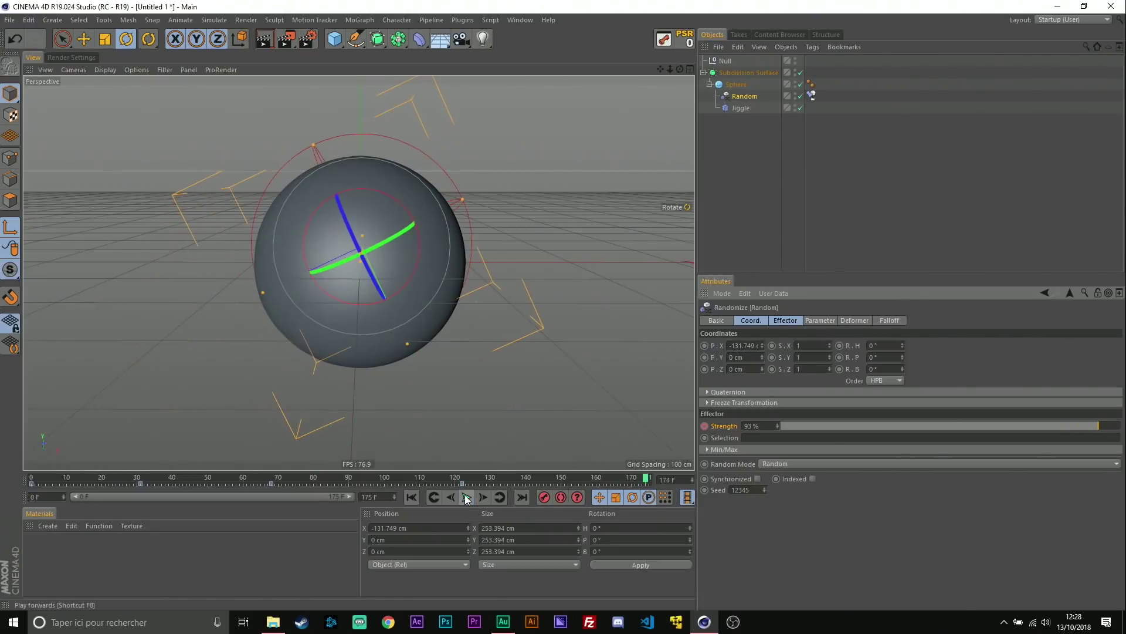
pyautogui.moveTo(821, 427); pyautogui.dragTo(737, 423)
pyautogui.keyDown('ctrl'); pyautogui.click(704, 426); pyautogui.keyUp('ctrl')
# Play the animation from frame 0 to check the animated strength and rotation of the deformation
pyautogui.moveTo(647, 478); pyautogui.dragTo(29, 477)
pyautogui.click(467, 497)
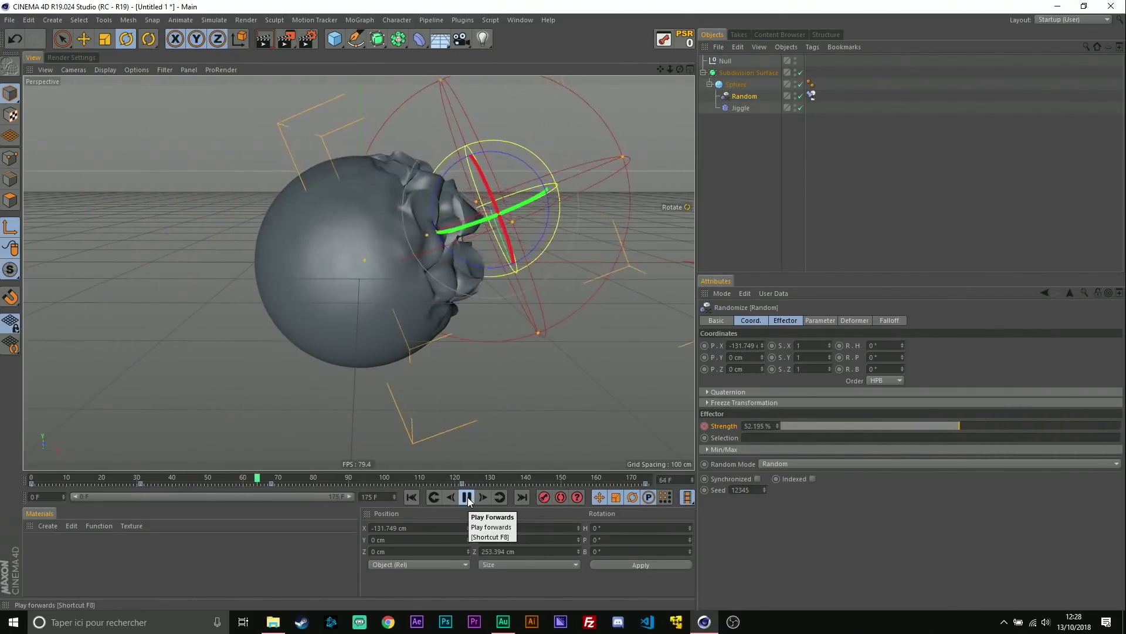
pyautogui.click(467, 498)
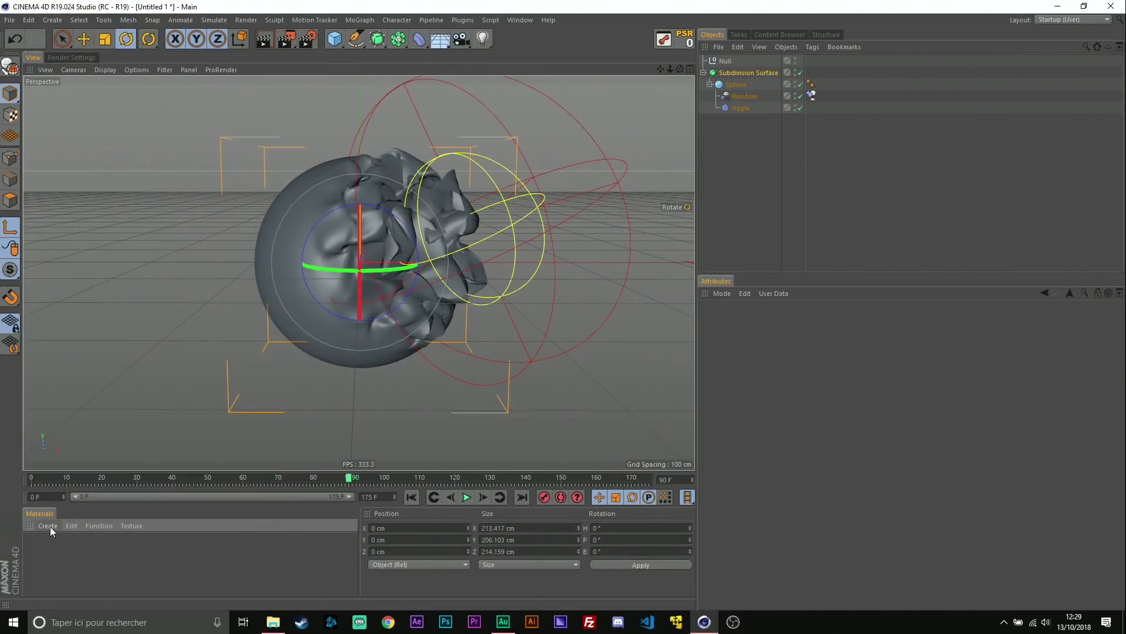
# Create a black material with its colour V value at 0% and apply it to the Subdivision Surface
pyautogui.click(50, 527)
pyautogui.click(65, 538)
pyautogui.doubleClick(36, 547)
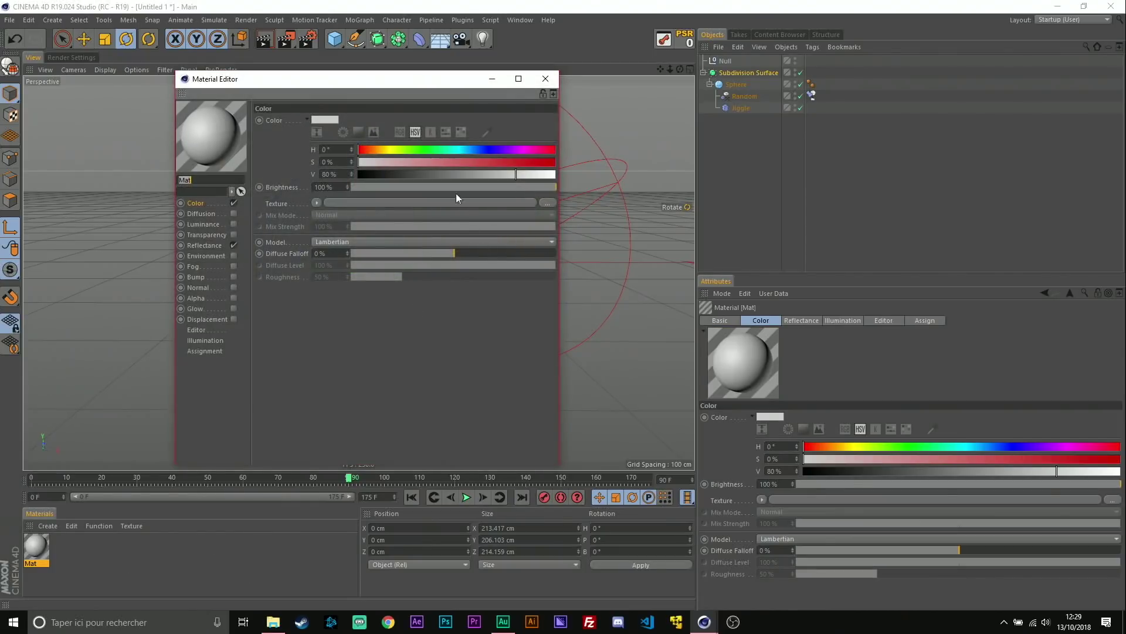
pyautogui.moveTo(328, 78); pyautogui.dragTo(579, 128)
pyautogui.moveTo(698, 224); pyautogui.dragTo(511, 284)
pyautogui.click(796, 129)
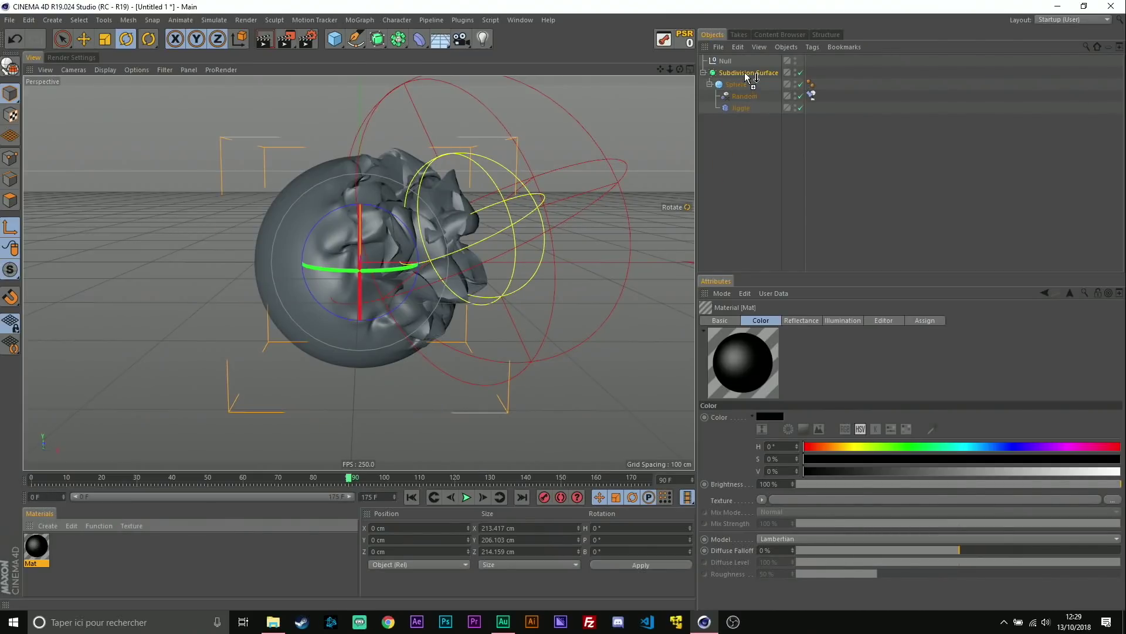
pyautogui.moveTo(745, 72); pyautogui.dragTo(740, 75)
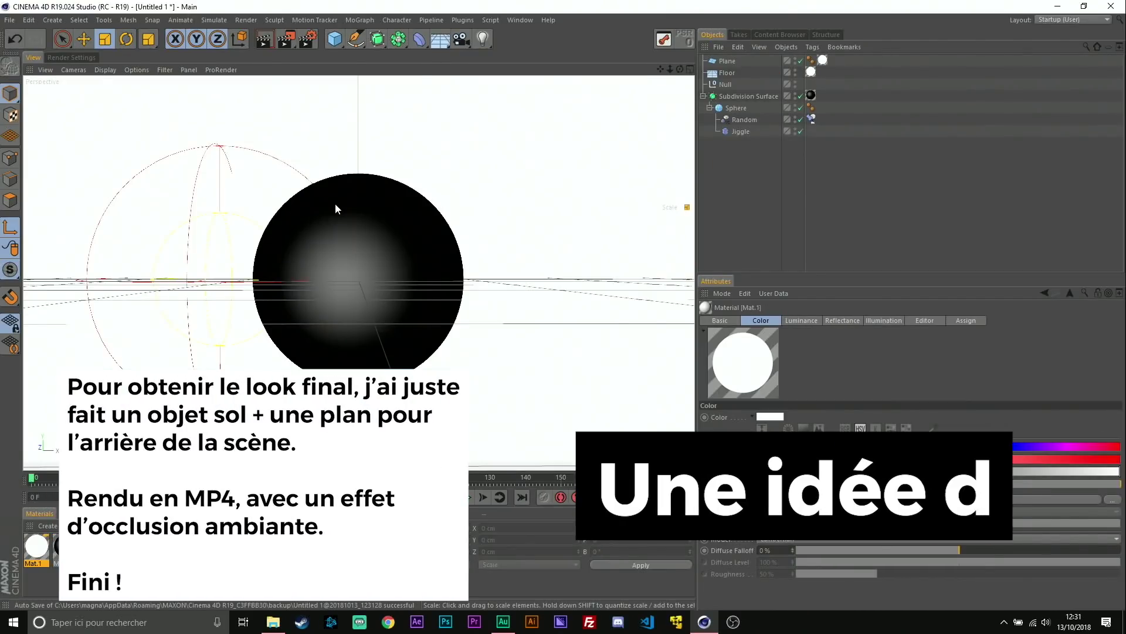